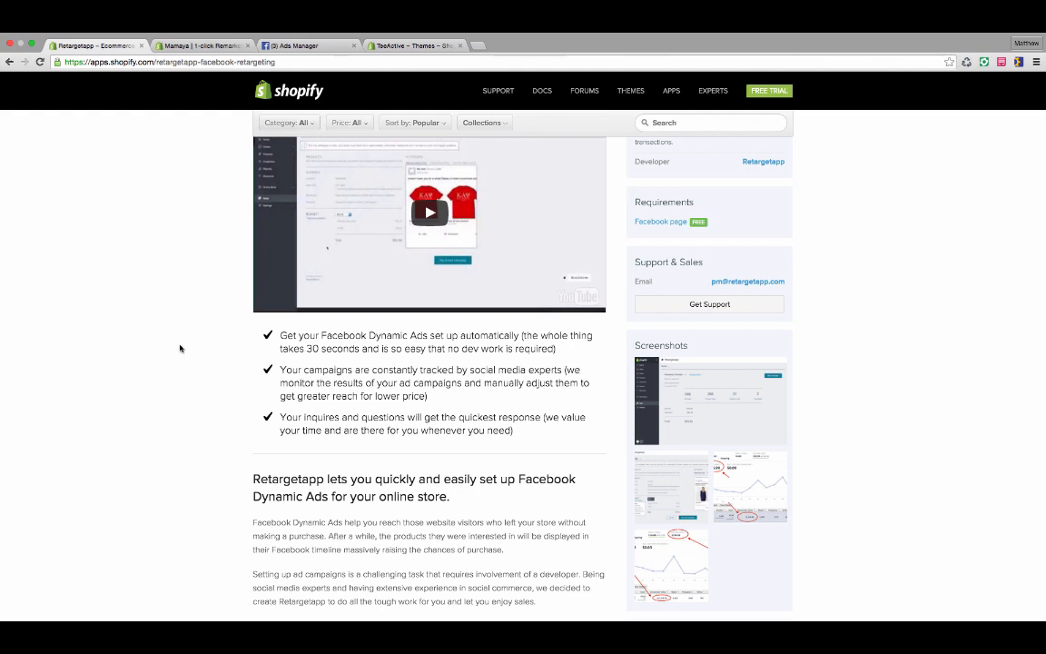
# Review the Mamaya 1-click Remarketing app's price, requirements and feature description in the Shopify App Store.
pyautogui.click(209, 46)
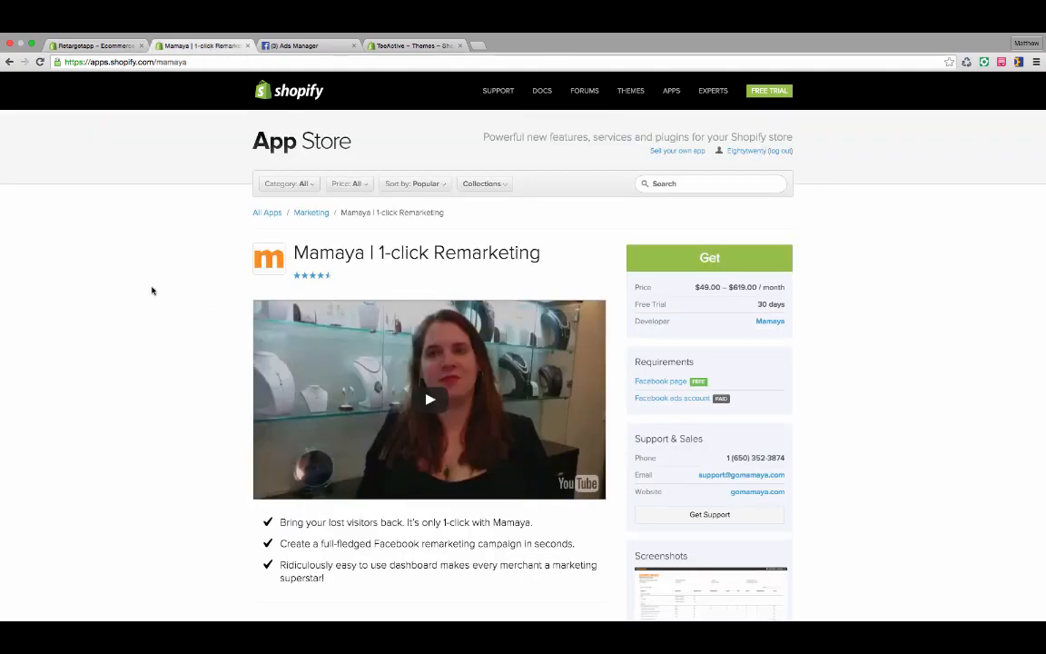
pyautogui.scroll(-1, 151, 291)
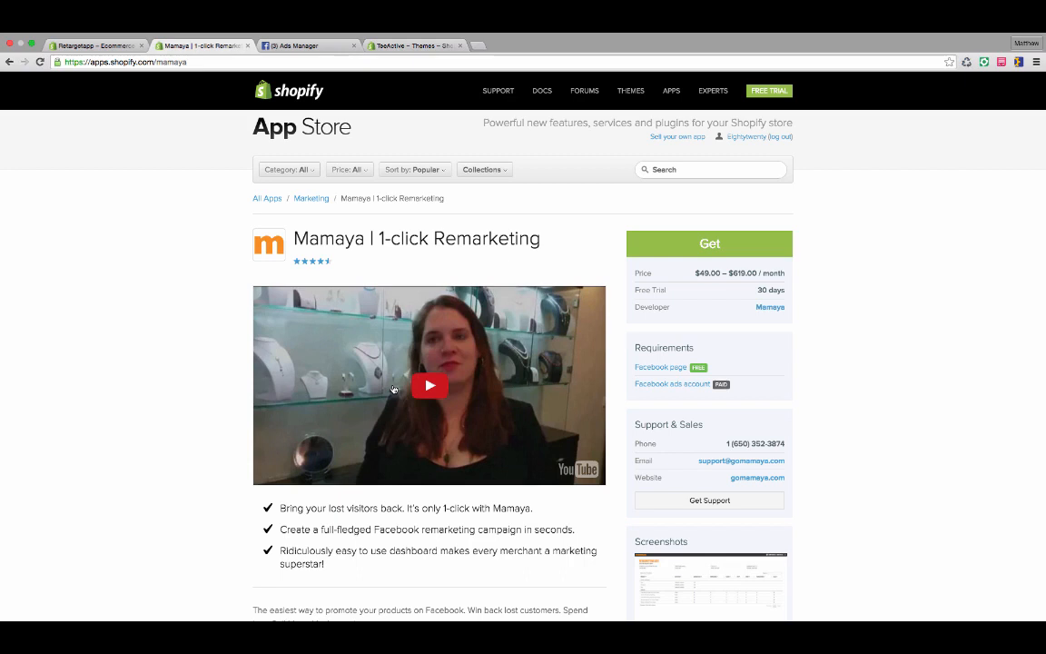
pyautogui.scroll(-1, 392, 389)
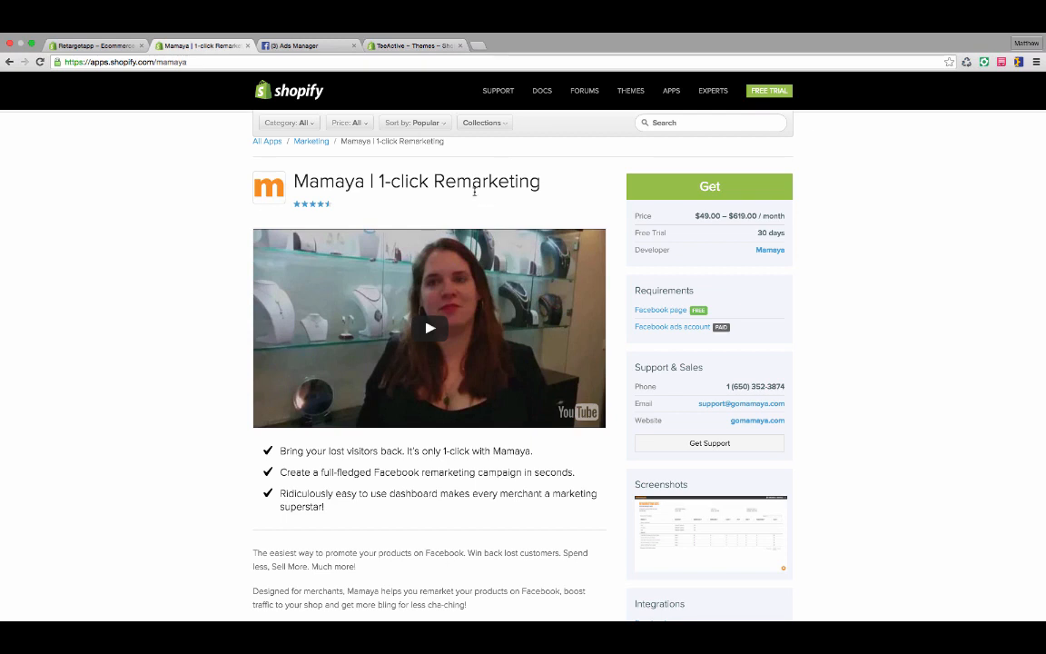
# In Facebook Ads Manager, start creating a custom audience based on Website Traffic.
pyautogui.click(305, 48)
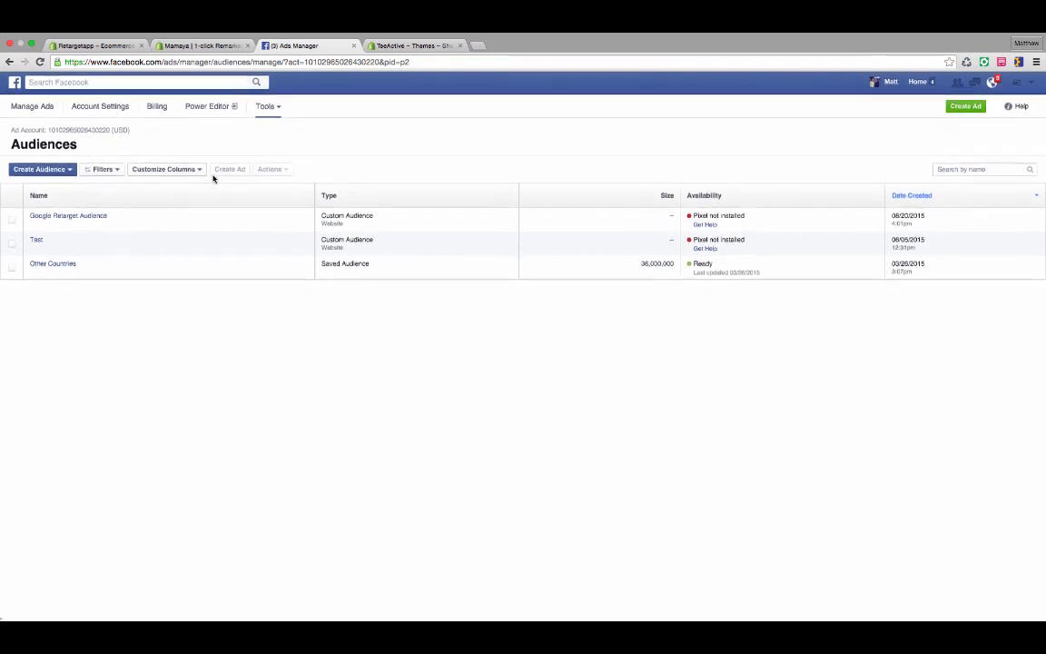
pyautogui.click(66, 171)
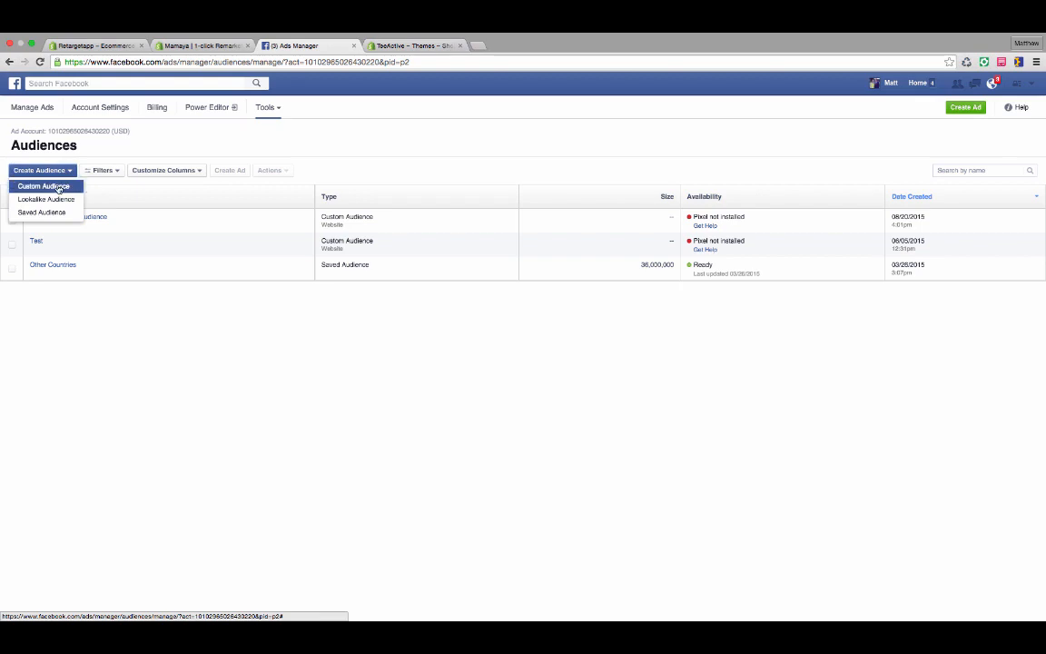
pyautogui.click(47, 186)
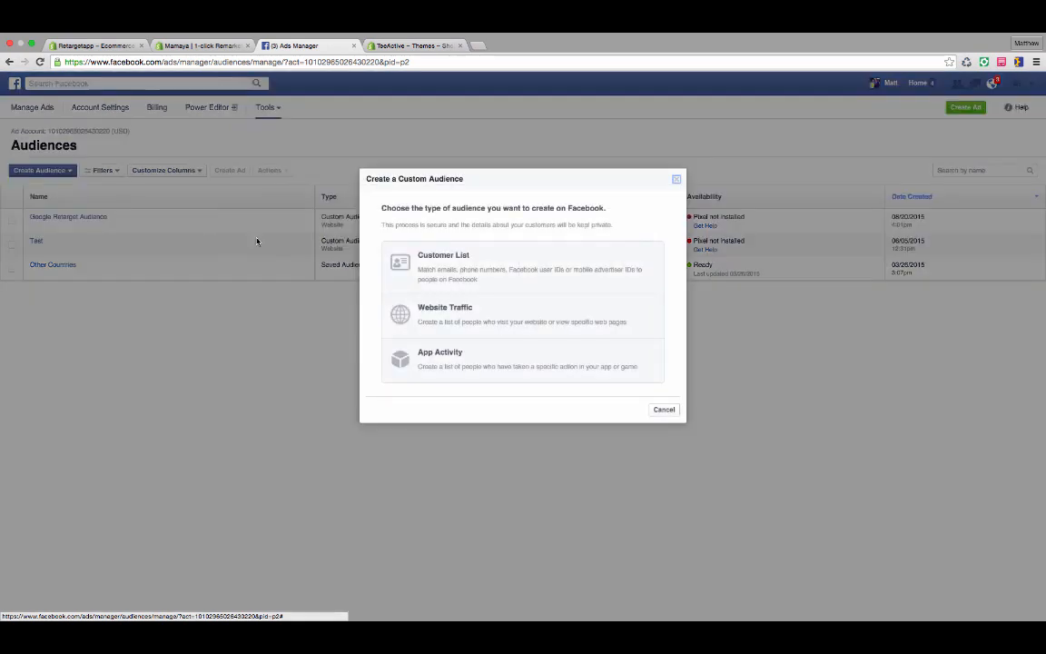
pyautogui.click(535, 313)
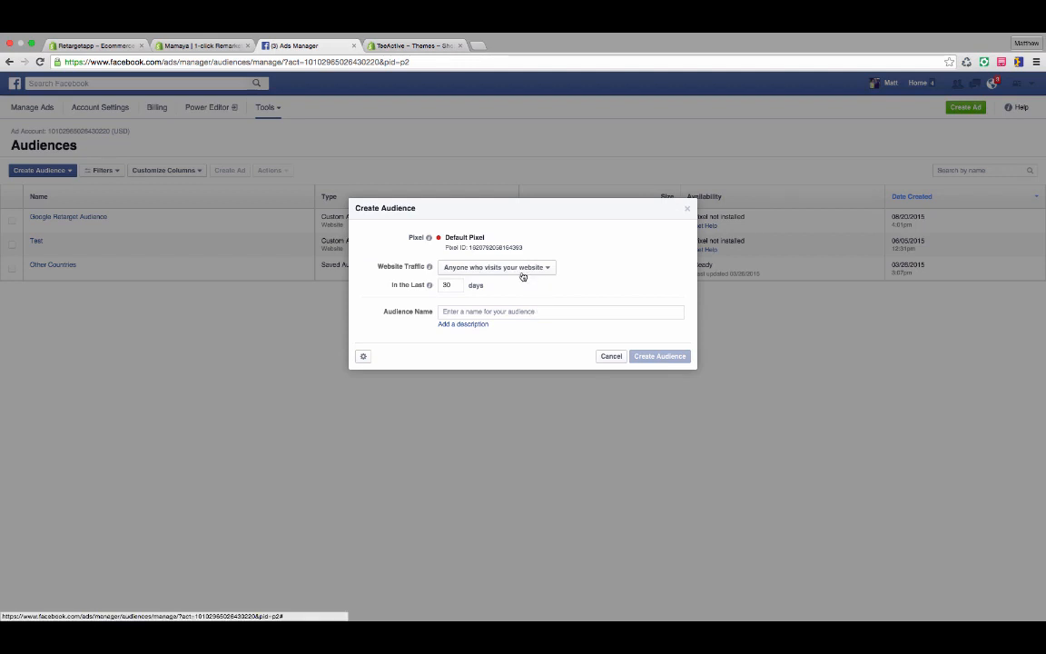
# Target people who visit specific web pages and include URLs containing google.com.
pyautogui.click(523, 273)
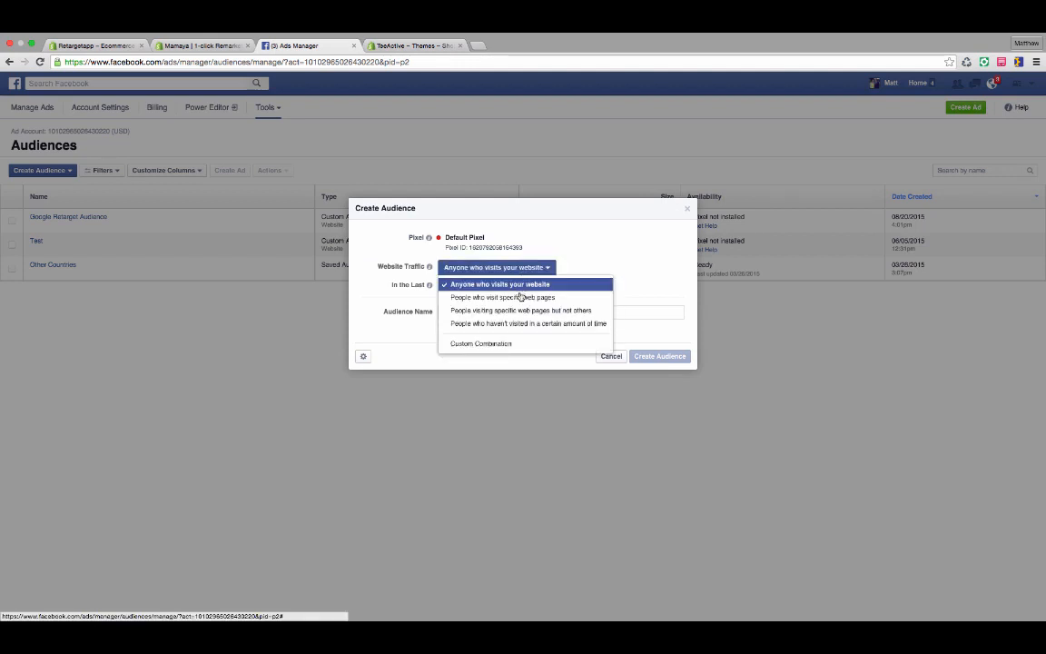
pyautogui.click(521, 300)
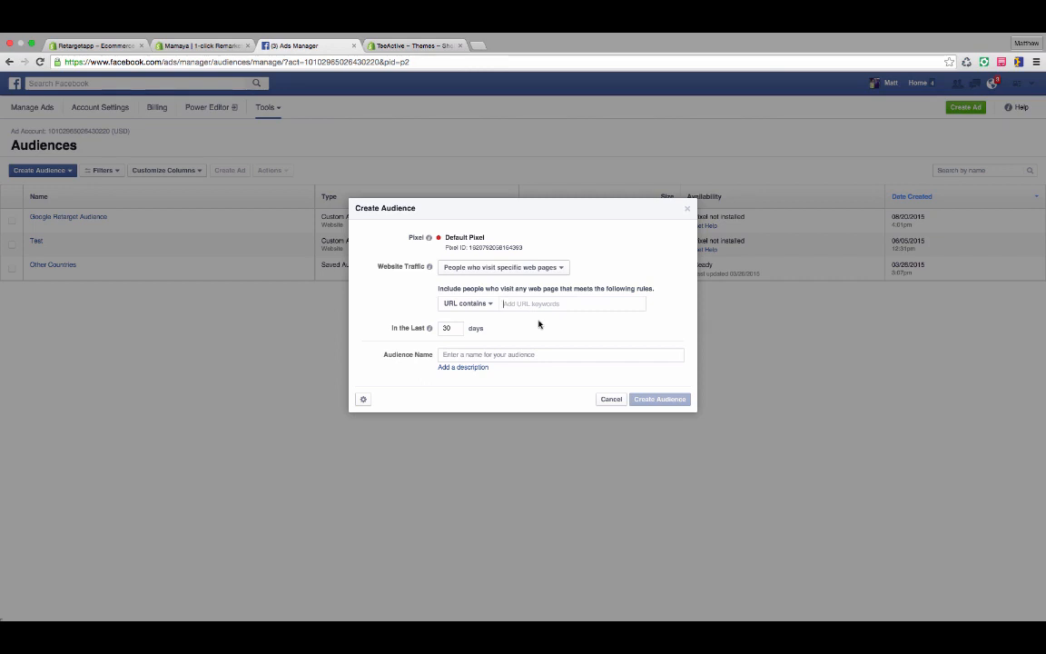
pyautogui.write('google.com')
# Set the audience's visit period to the last 180 days.
pyautogui.moveTo(431, 332)
pyautogui.doubleClick(446, 328)
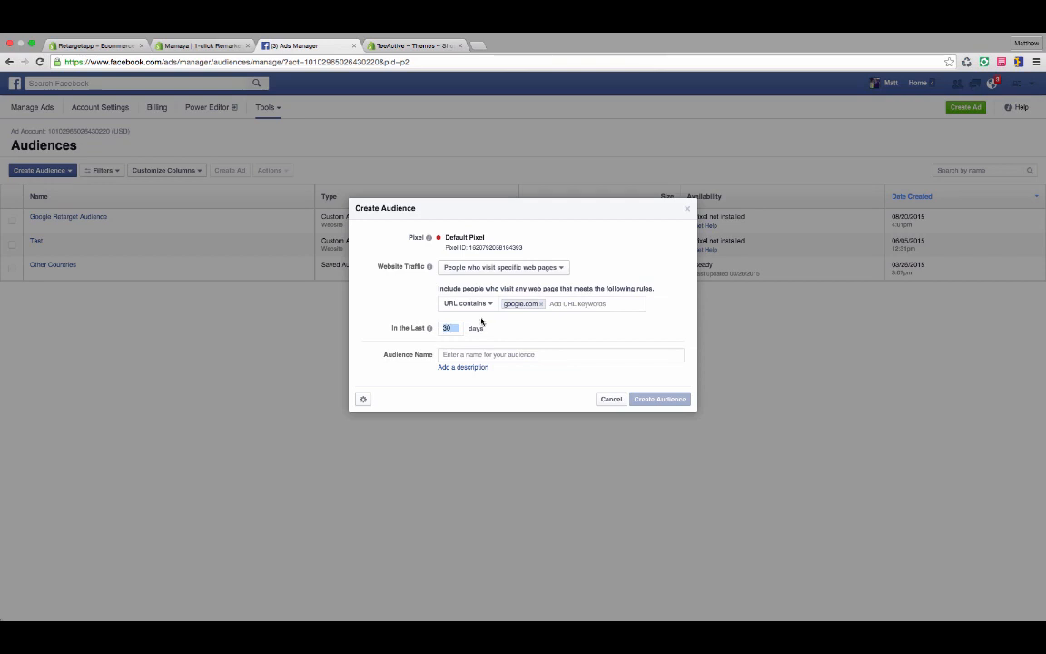
pyautogui.write('180')
pyautogui.moveTo(485, 329); pyautogui.dragTo(496, 332)
pyautogui.click(488, 325)
# Change the website traffic to people visiting specific web pages but not others, excluding URLs containing google.com/checkout.
pyautogui.click(502, 269)
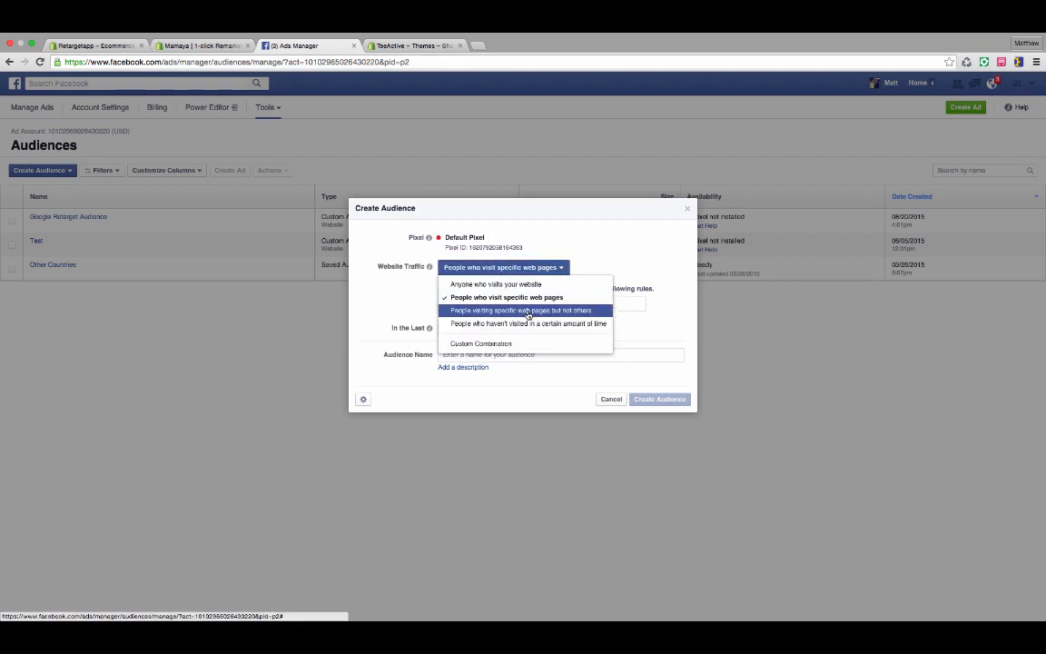
pyautogui.click(528, 311)
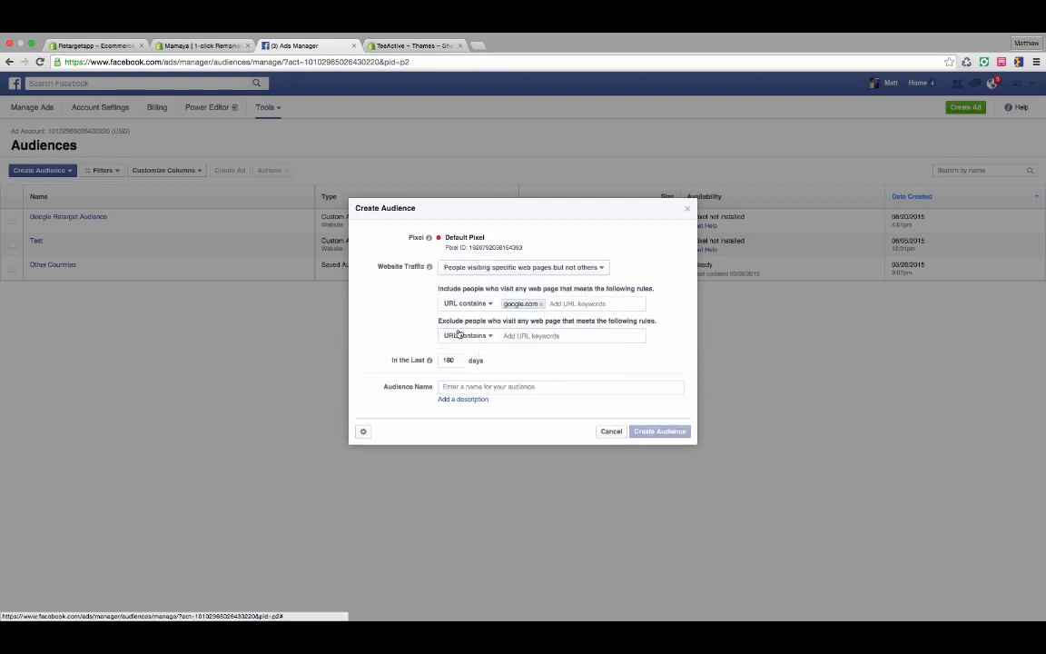
pyautogui.click(591, 341)
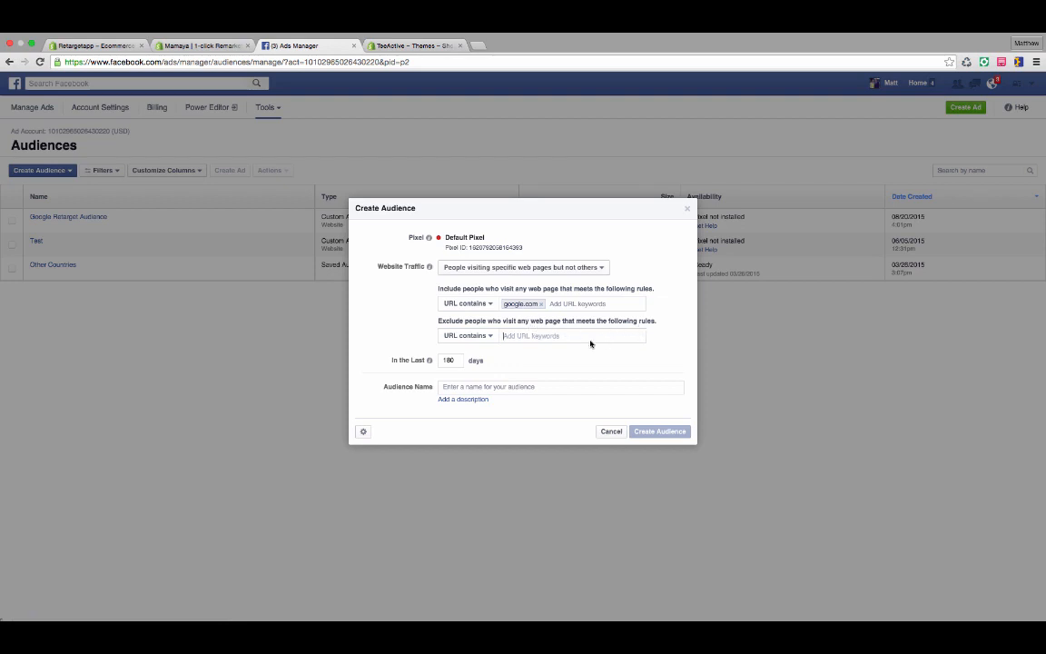
pyautogui.write('google.com')
pyautogui.write('/')
pyautogui.write('check')
pyautogui.write('-out')
pyautogui.press('BackSpace')
pyautogui.press('BackSpace')
pyautogui.press('BackSpace')
pyautogui.press('BackSpace')
pyautogui.write('out')
pyautogui.press('Return')
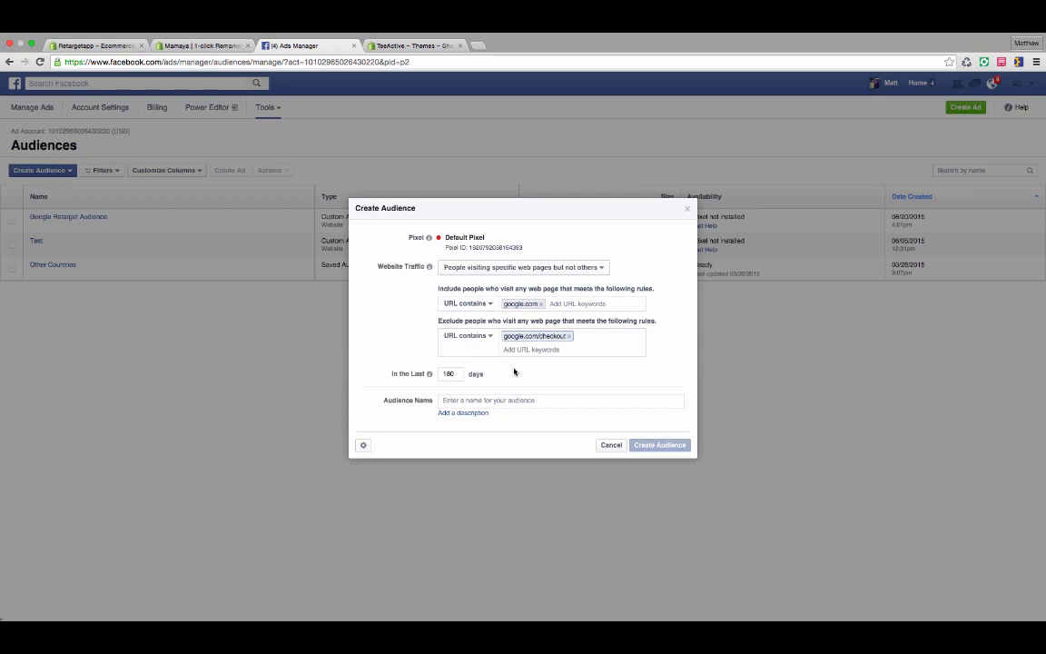
# Remove the google.com/checkout exclusion and return the website traffic to people who visit specific web pages.
pyautogui.click(569, 336)
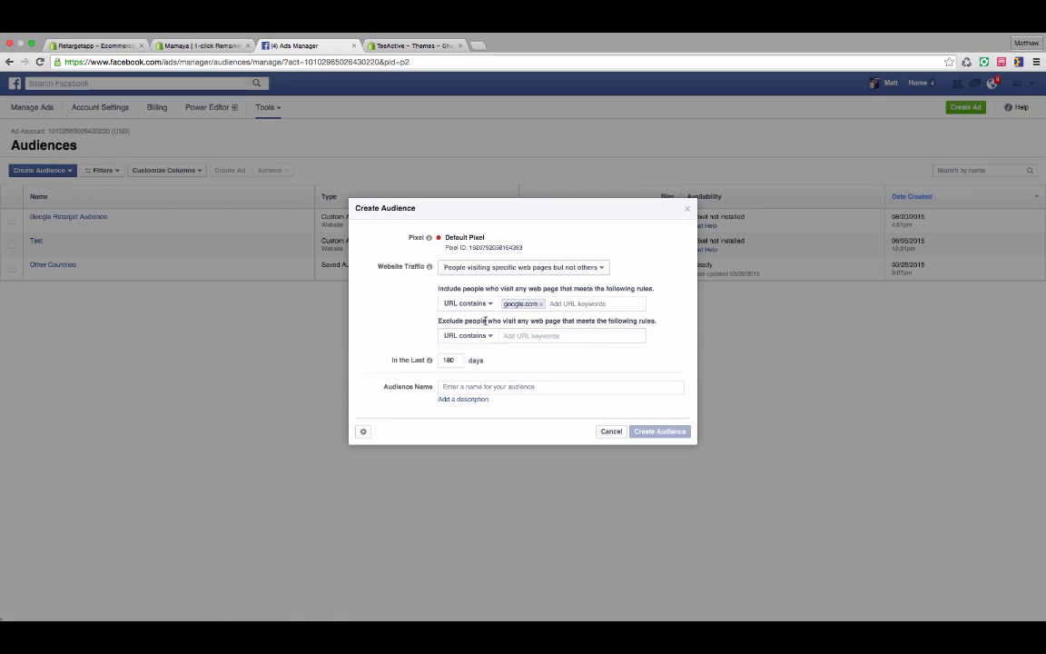
pyautogui.click(472, 267)
pyautogui.click(470, 293)
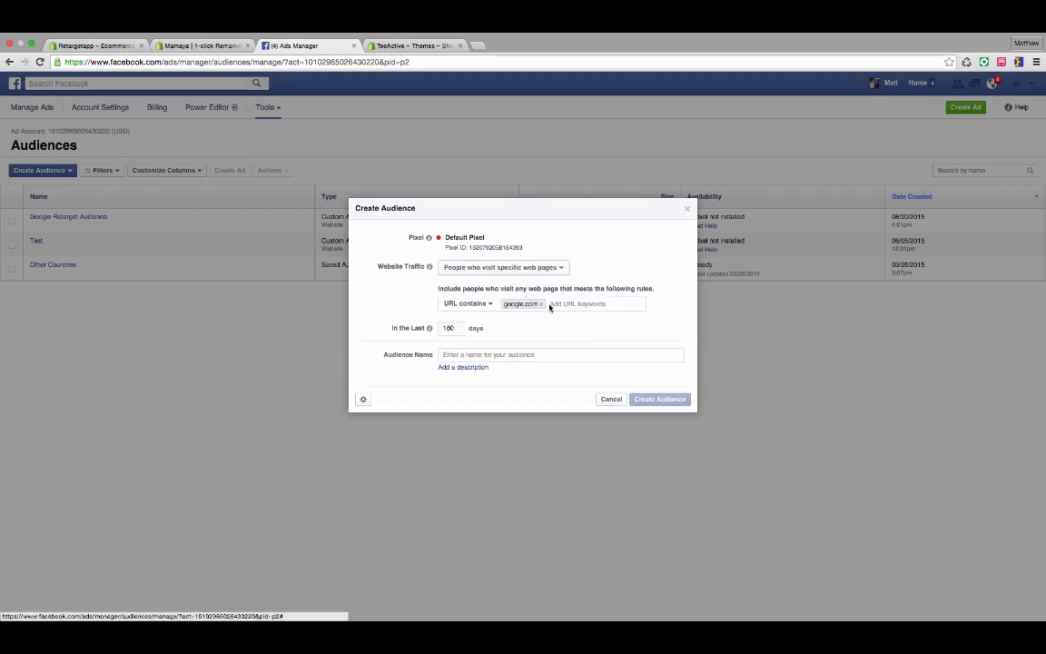
# Replace the included google.com keyword with google.com/checkout.
pyautogui.click(541, 303)
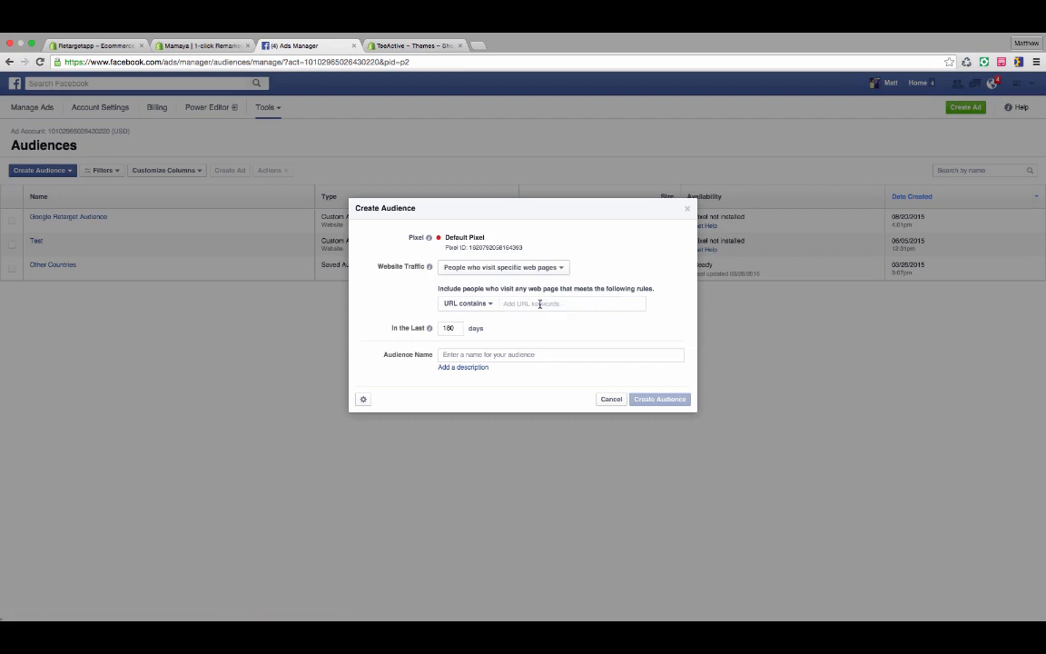
pyautogui.write('google.com/')
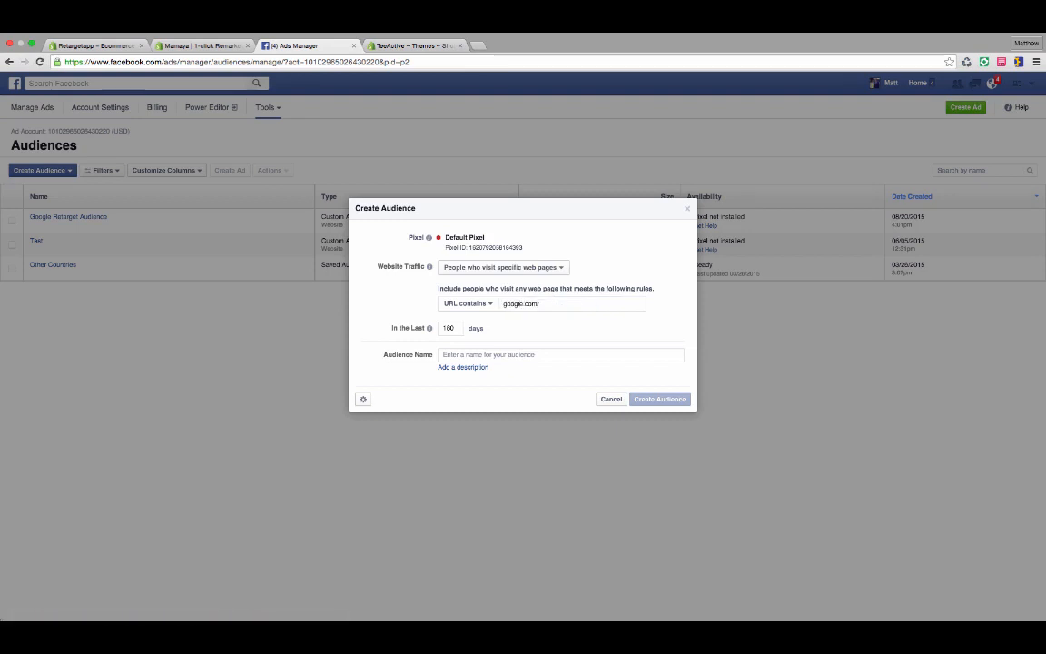
pyautogui.write('checkout')
pyautogui.press('Return')
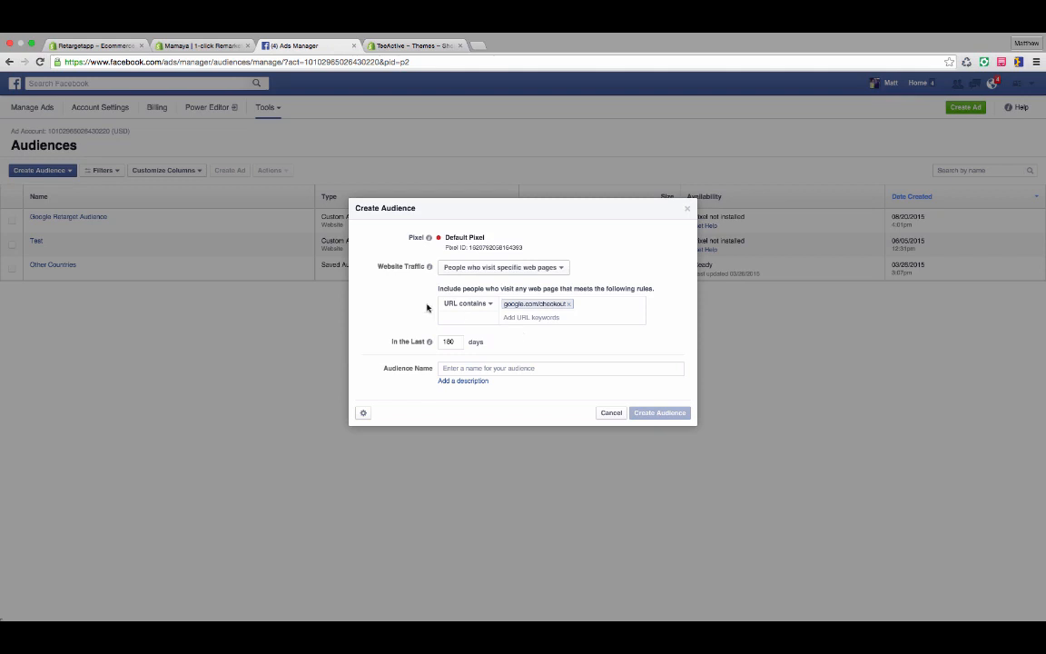
# Replace the included google.com/checkout keyword with google.com.
pyautogui.click(568, 303)
pyautogui.write('google.com')
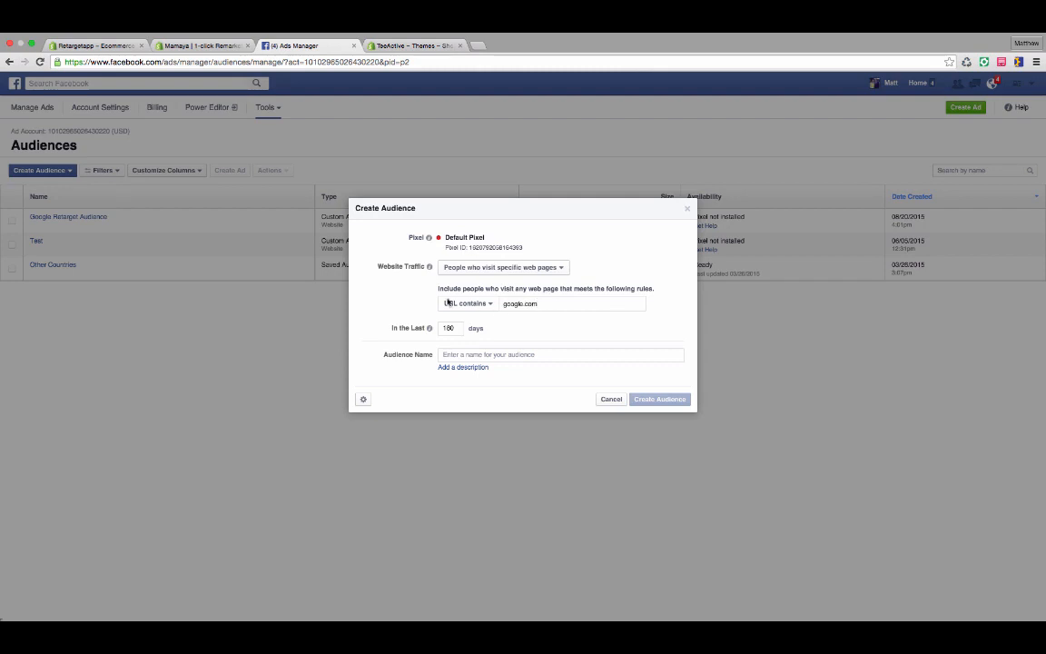
pyautogui.press('Return')
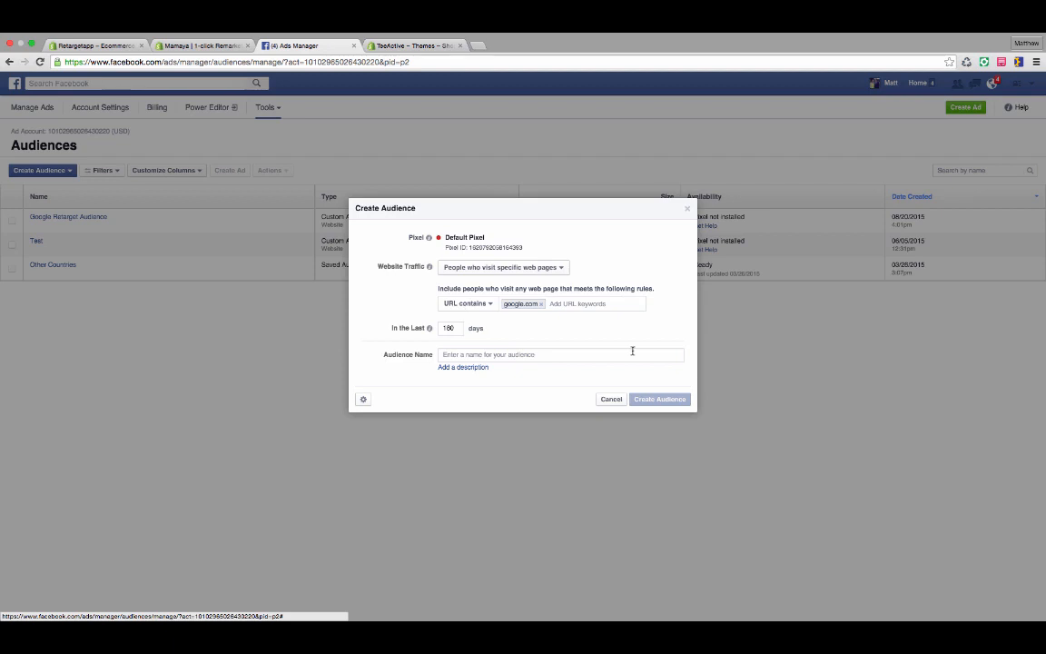
# Replace the included URL keyword with google.com/page1.
pyautogui.click(540, 304)
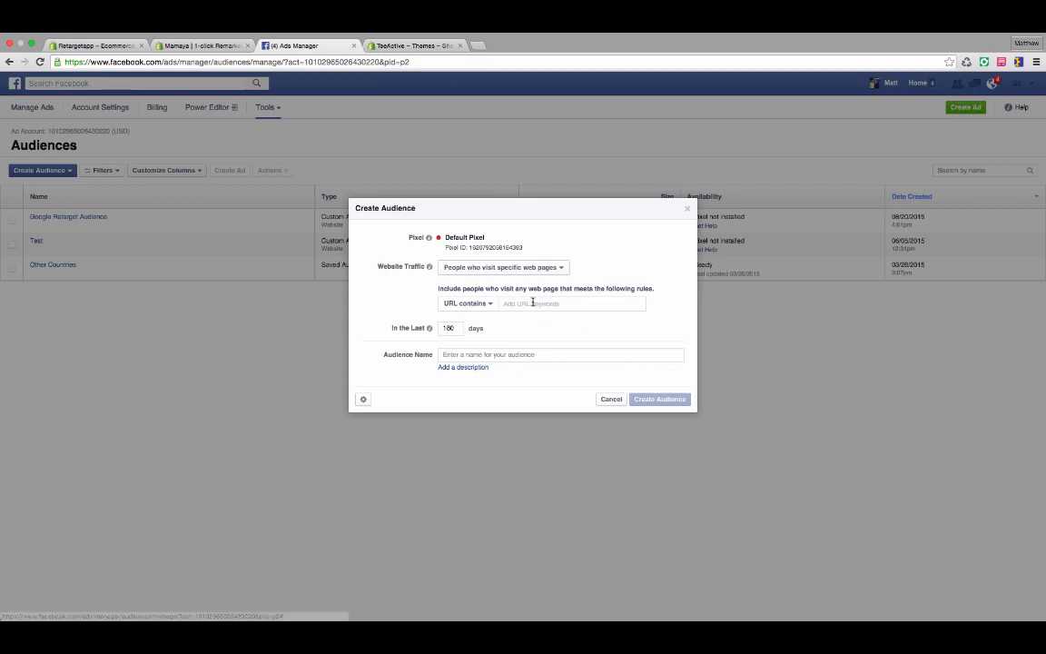
pyautogui.write('google.com')
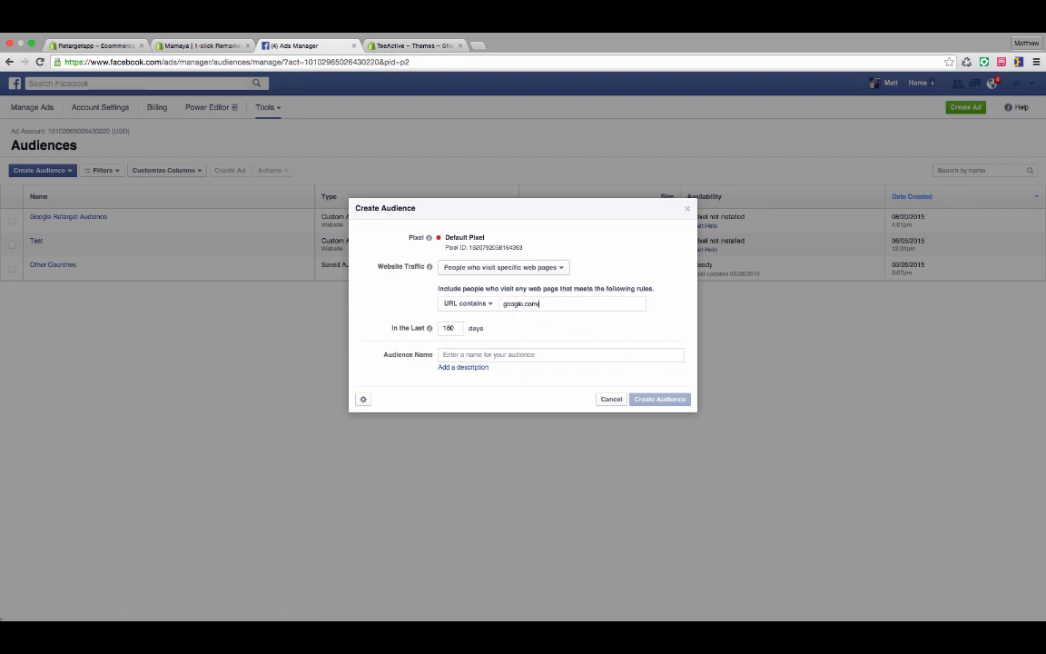
pyautogui.write('/page1')
pyautogui.press('Return')
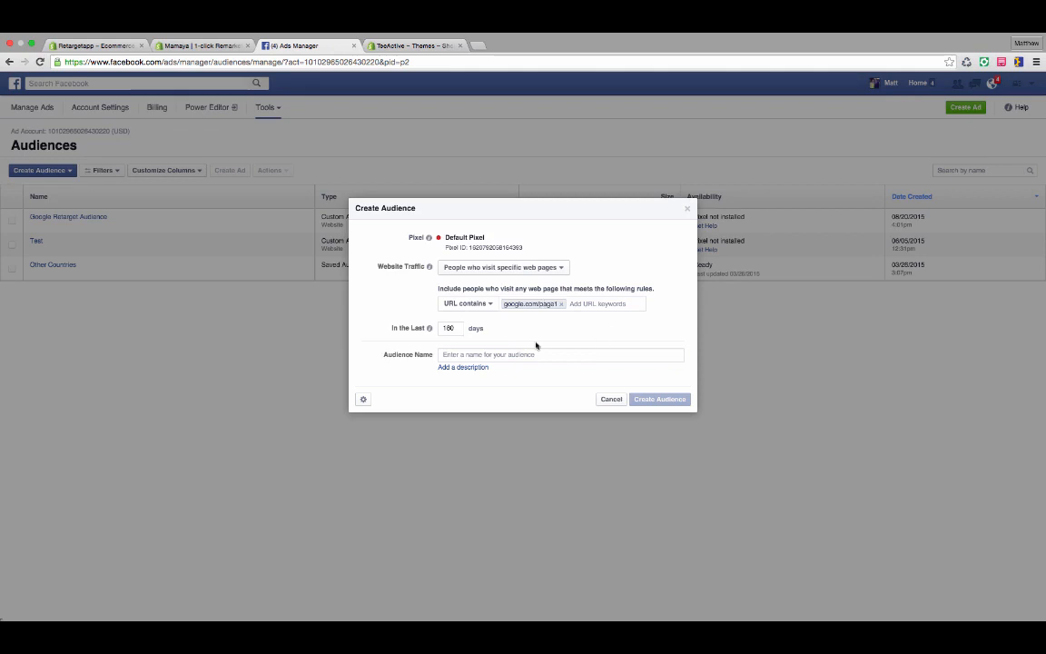
# Name the audience Test, create it and dismiss the confirmation.
pyautogui.click(507, 355)
pyautogui.write('Test')
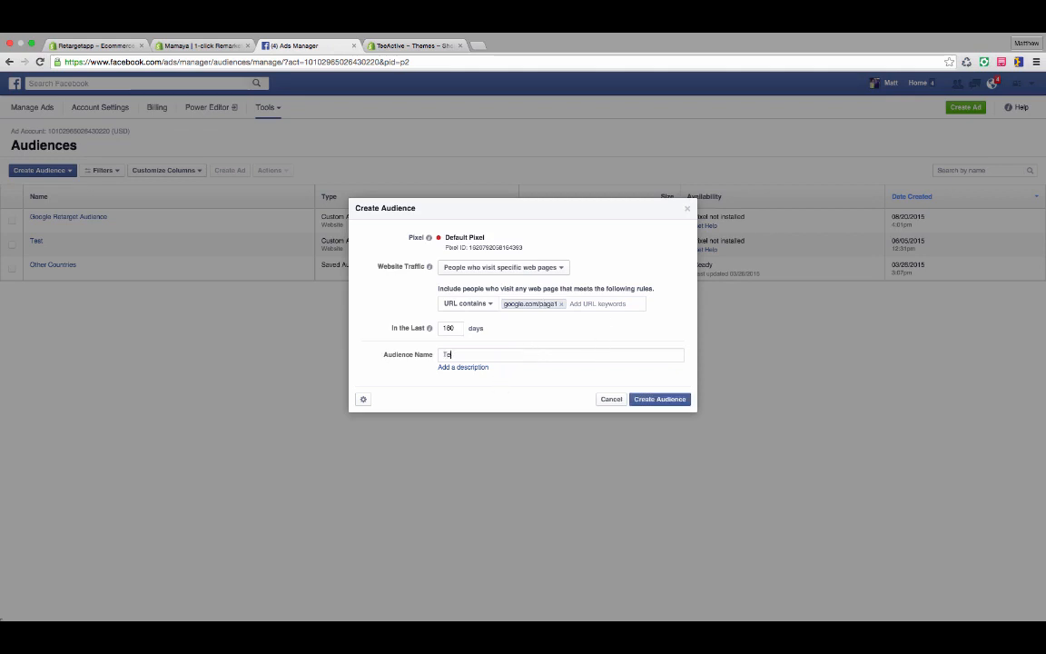
pyautogui.click(654, 401)
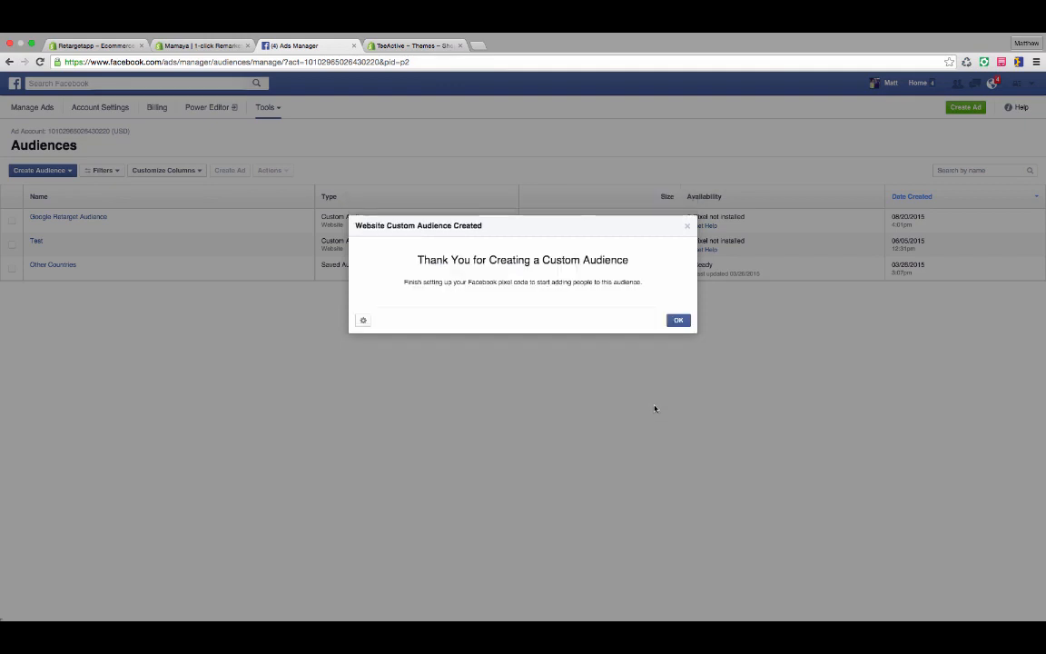
pyautogui.click(679, 319)
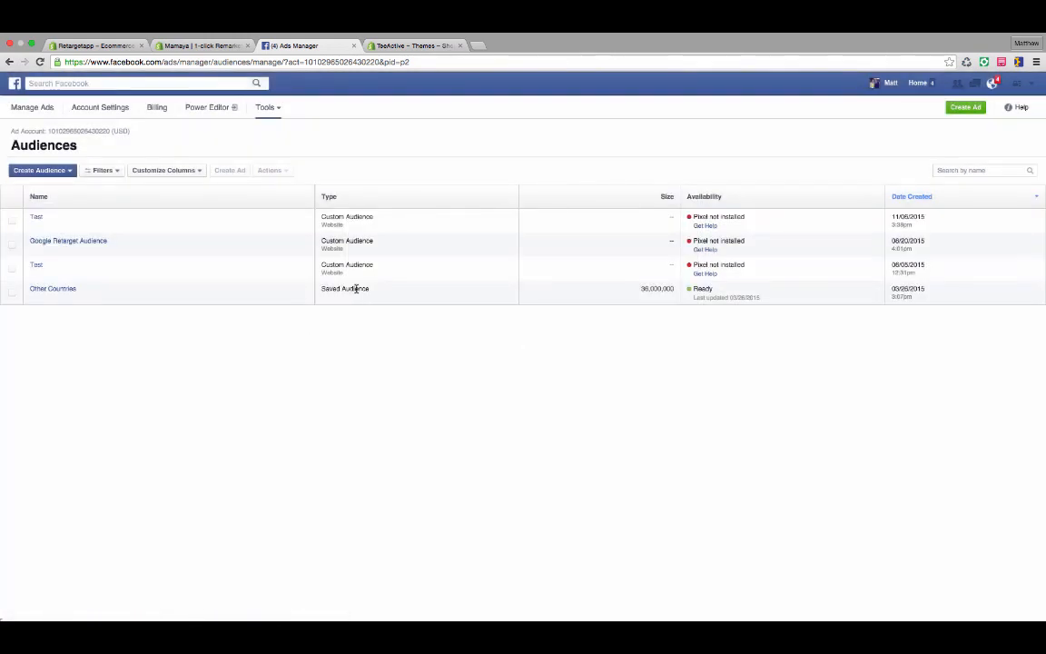
# View the pixel code of the newly created Test audience, select the base code and close the dialog.
pyautogui.click(12, 223)
pyautogui.click(273, 171)
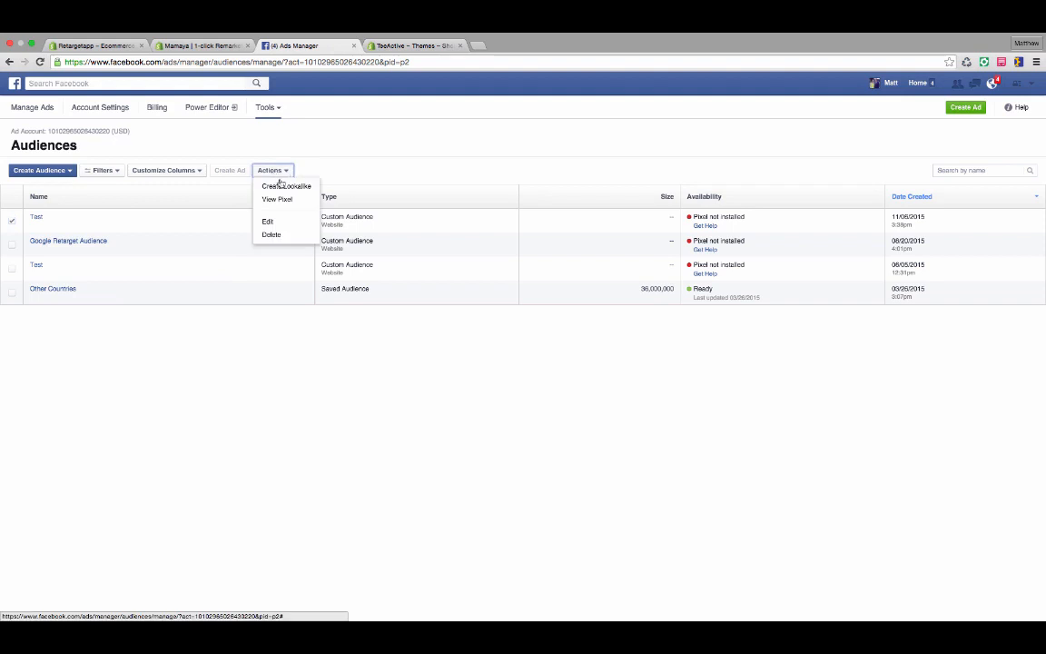
pyautogui.click(288, 200)
pyautogui.click(488, 231)
pyautogui.hotkey('ctrl', 'c')
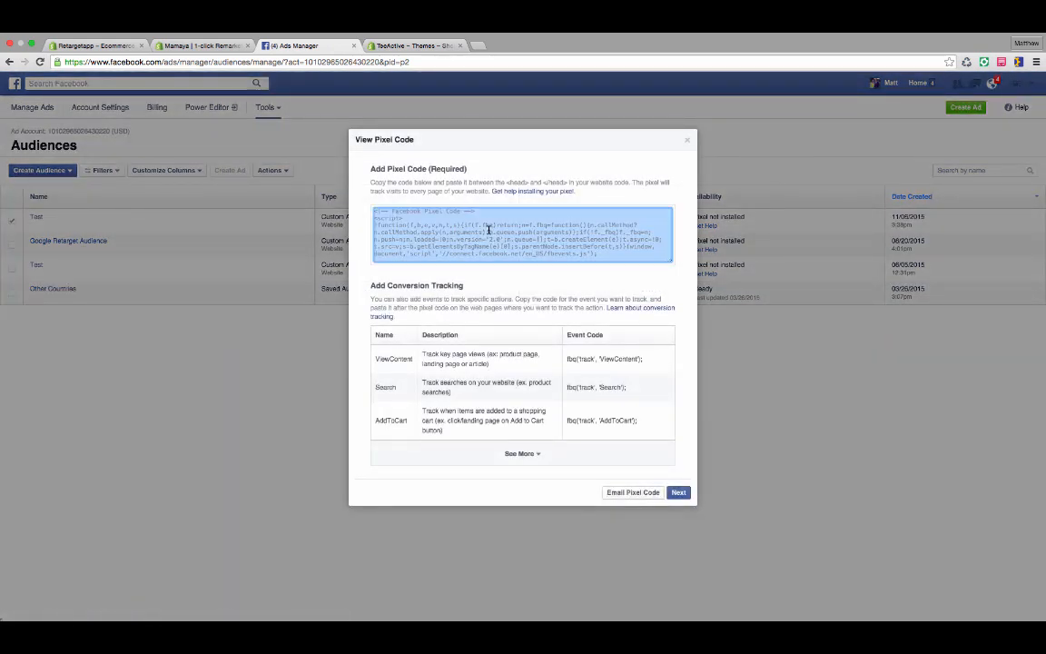
pyautogui.click(687, 143)
# Switch to the TeeActive Shopify admin and open theme.liquid in the Launchpad-Star theme's HTML/CSS editor.
pyautogui.click(419, 46)
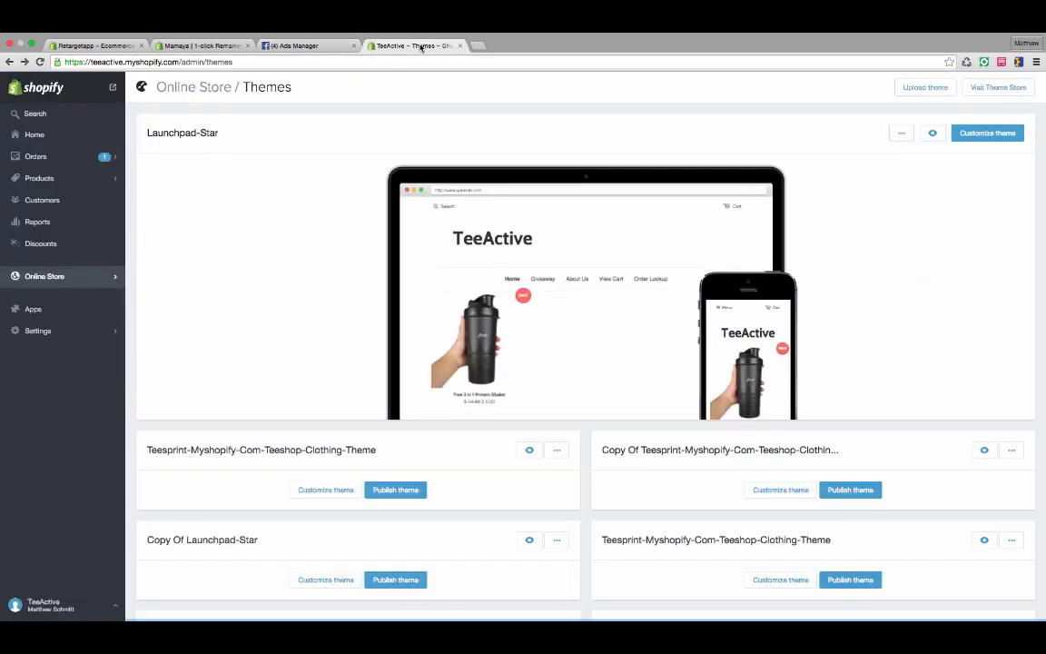
pyautogui.click(94, 277)
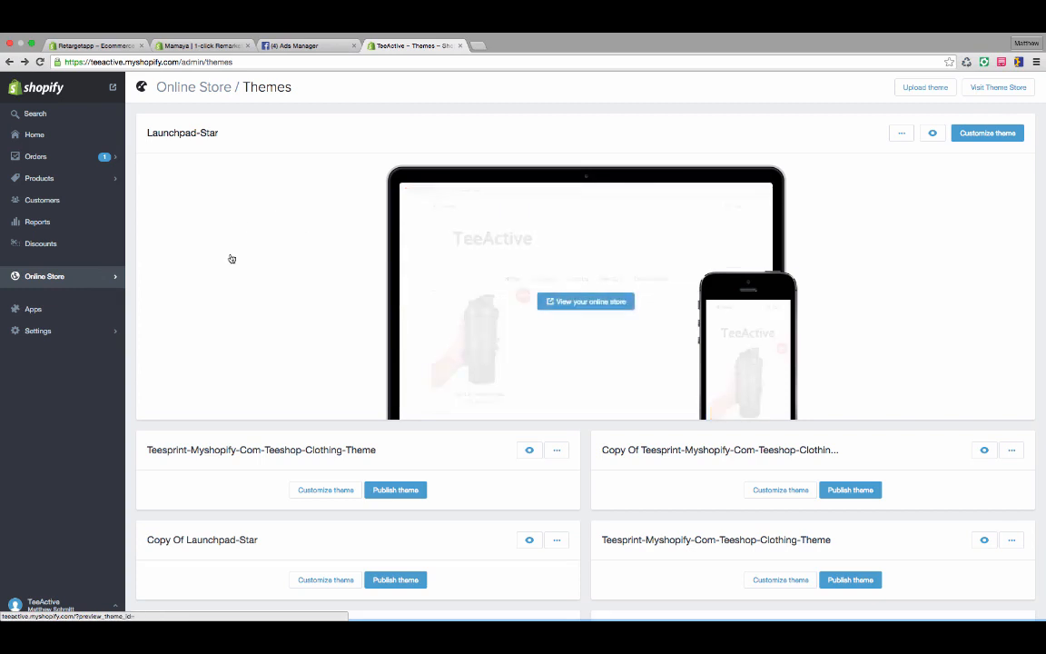
pyautogui.click(898, 136)
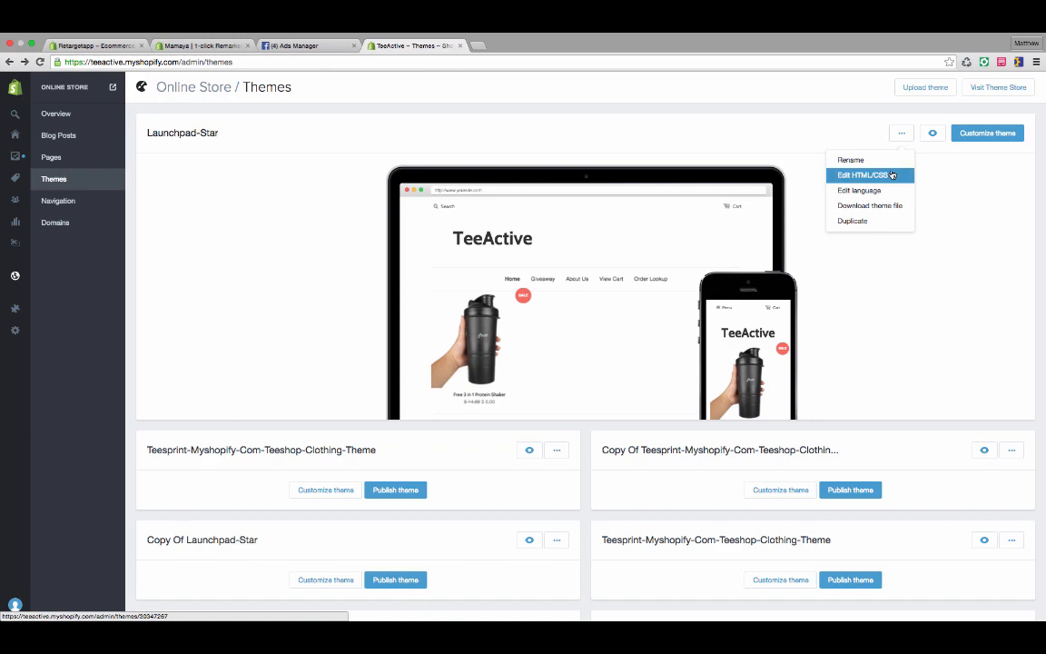
pyautogui.click(892, 174)
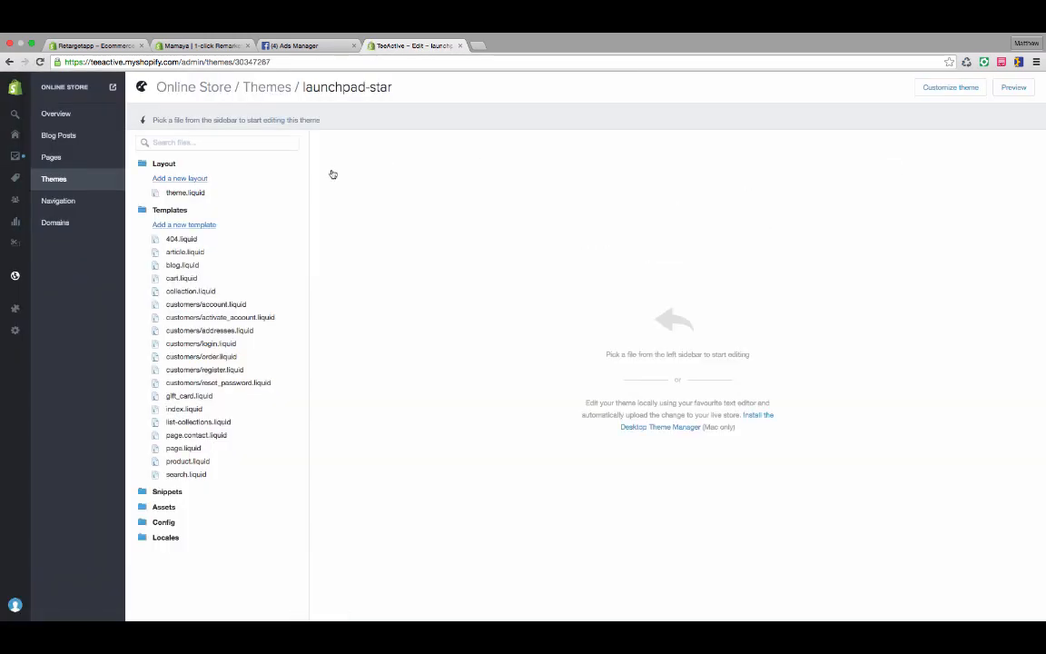
pyautogui.click(183, 193)
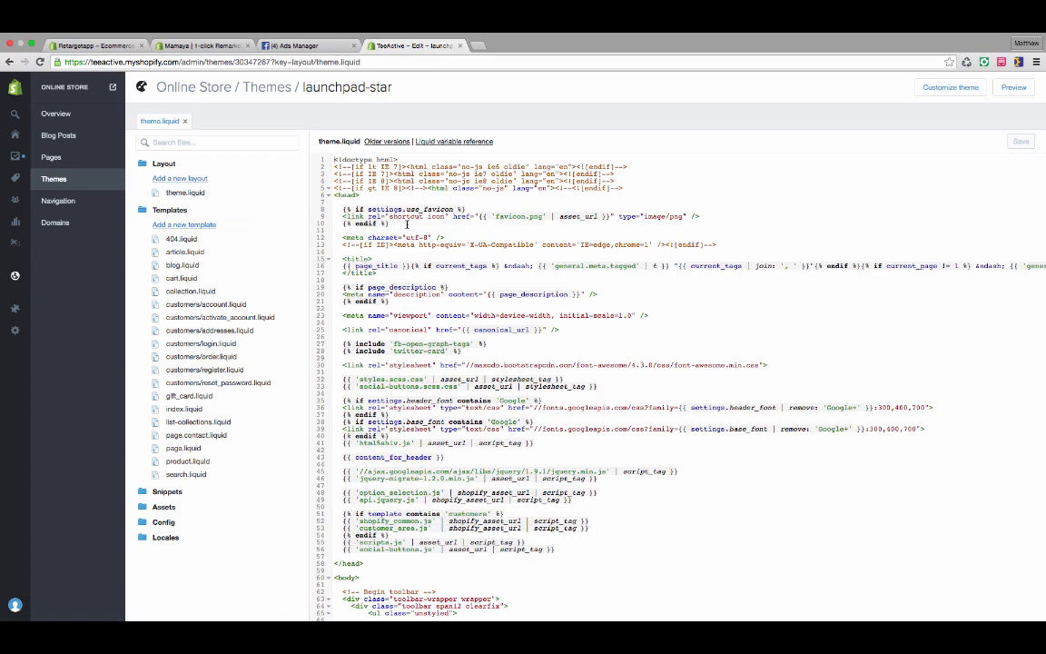
# Paste the Facebook pixel base code on new lines just above the closing head tag in theme.liquid and highlight the pasted block.
pyautogui.scroll(-1, 407, 222)
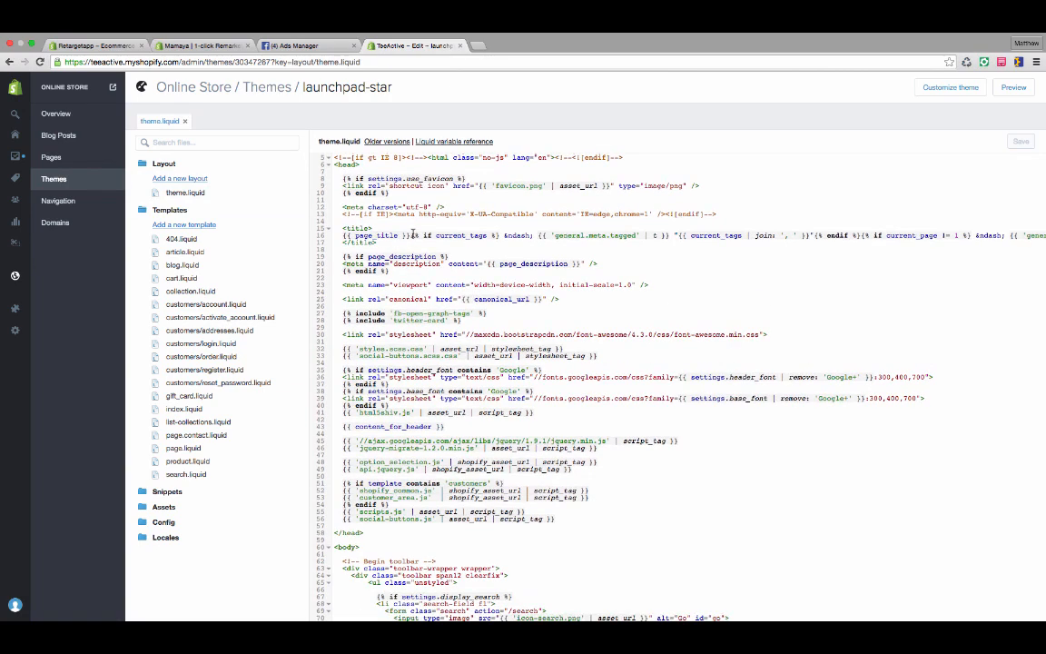
pyautogui.scroll(1, 367, 200)
pyautogui.click(368, 197)
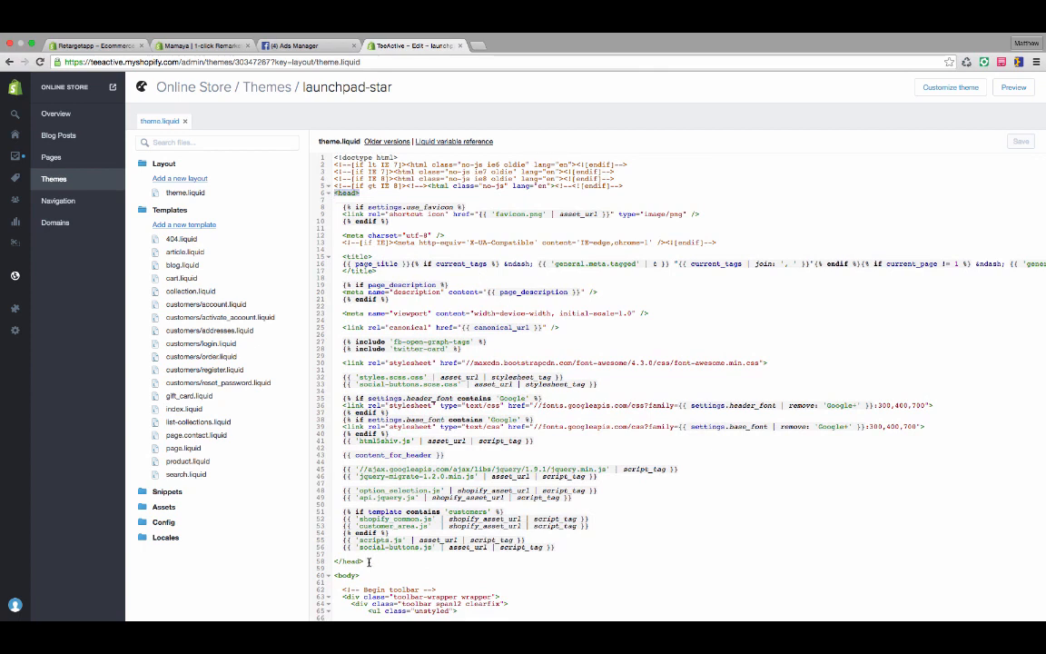
pyautogui.click(324, 562)
pyautogui.click(595, 546)
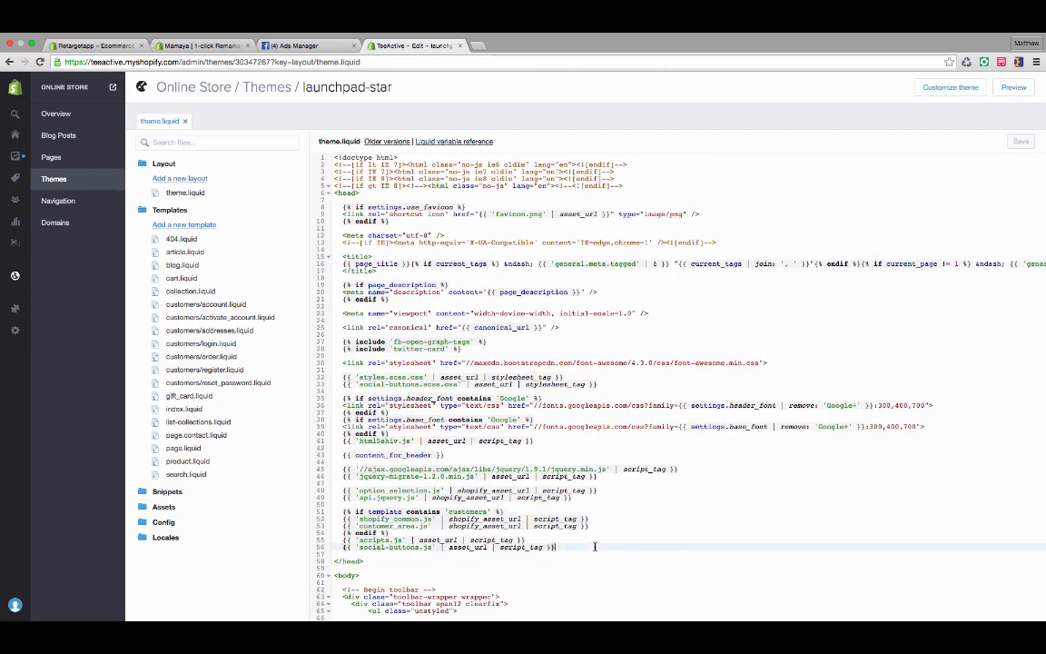
pyautogui.press('Return')
pyautogui.press('Return')
pyautogui.press('Return')
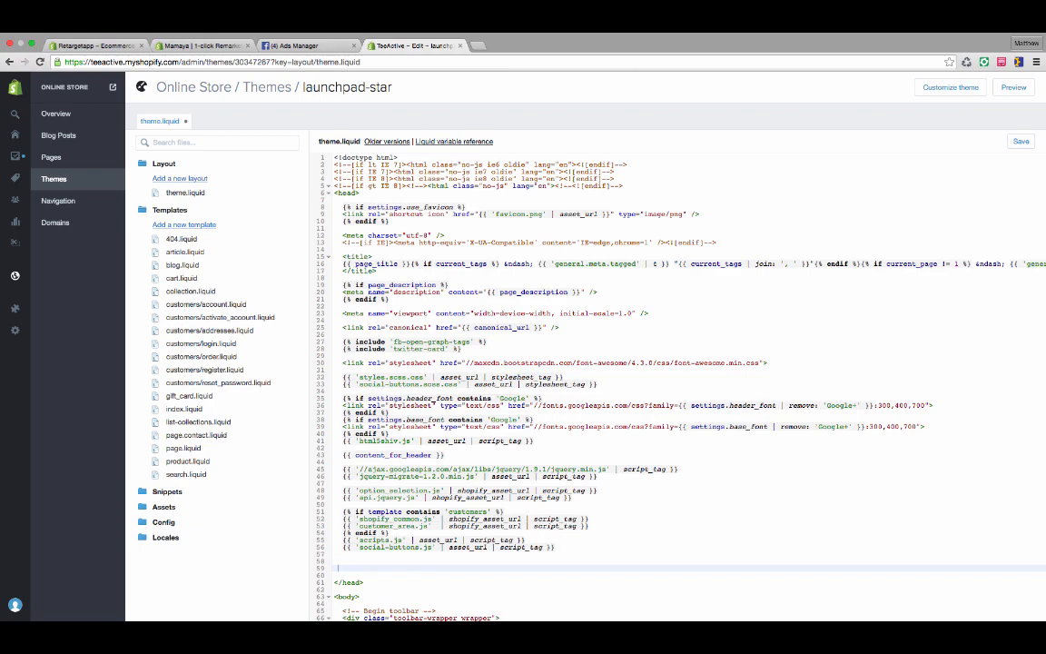
pyautogui.hotkey('ctrl', 'v')
pyautogui.scroll(-5, 512, 484)
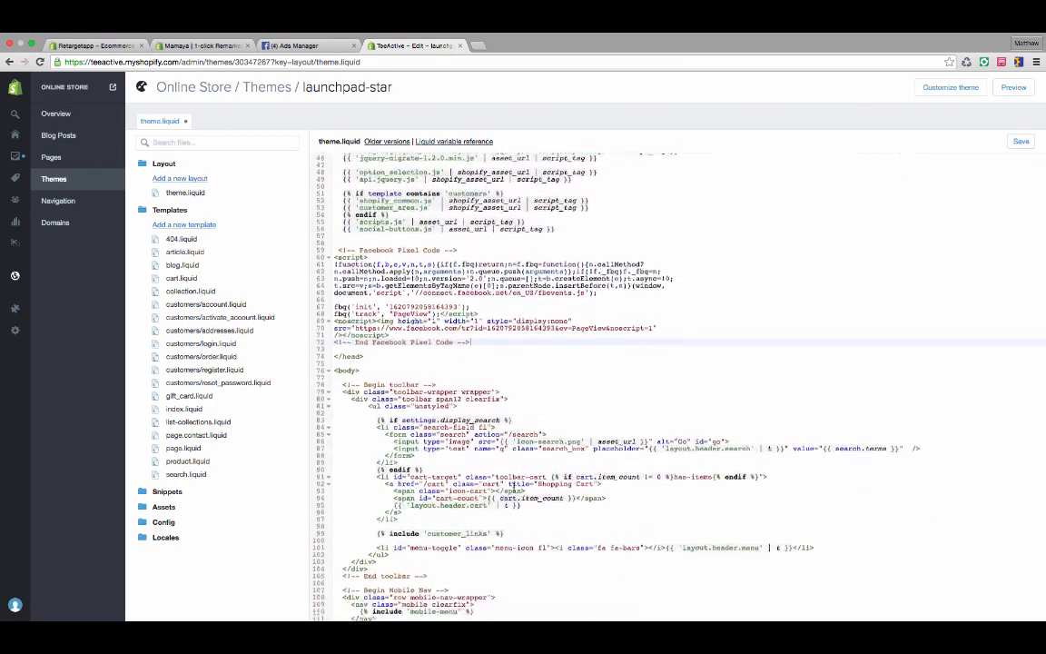
pyautogui.scroll(-2, 512, 484)
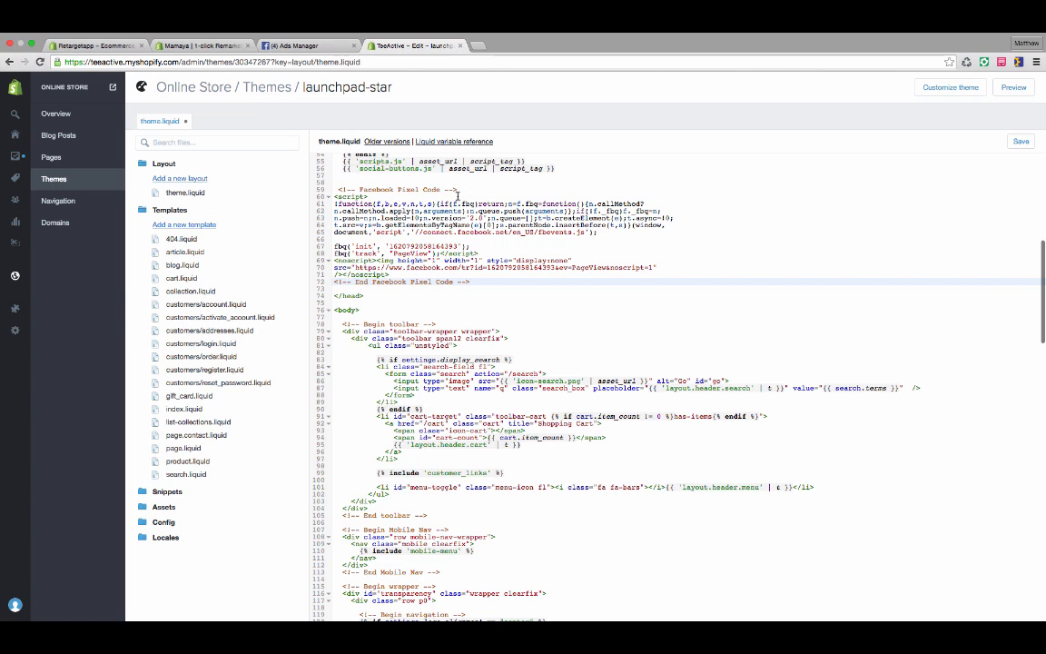
pyautogui.moveTo(483, 282); pyautogui.dragTo(336, 188)
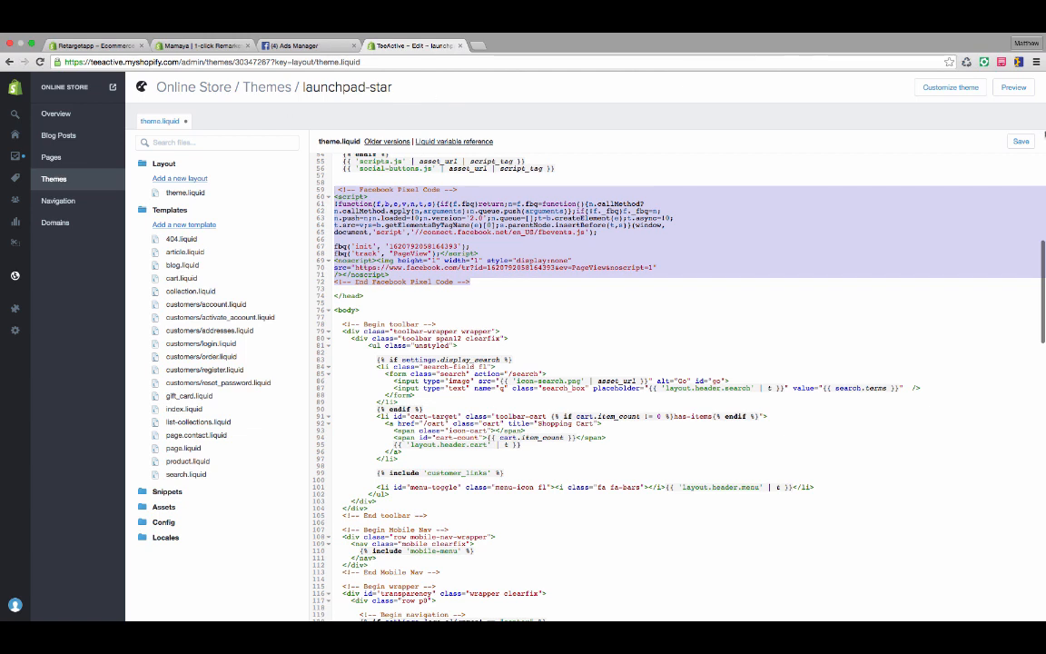
# Switch to Facebook Ads Manager, start a new ad and include the first listed Test website audience in the ad set's custom audiences.
pyautogui.click(314, 57)
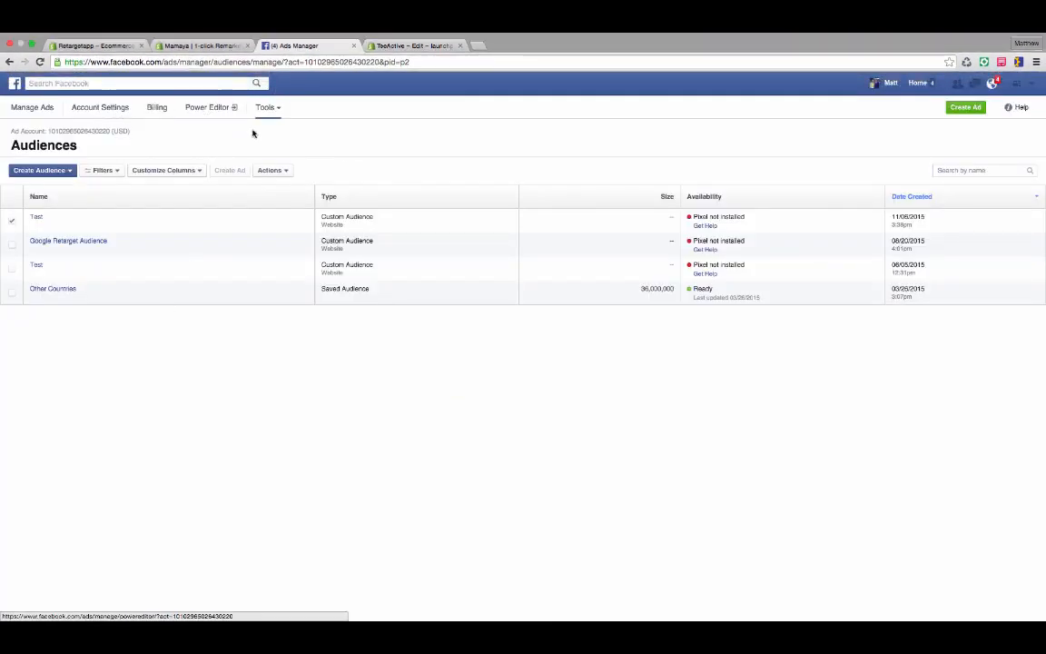
pyautogui.click(41, 108)
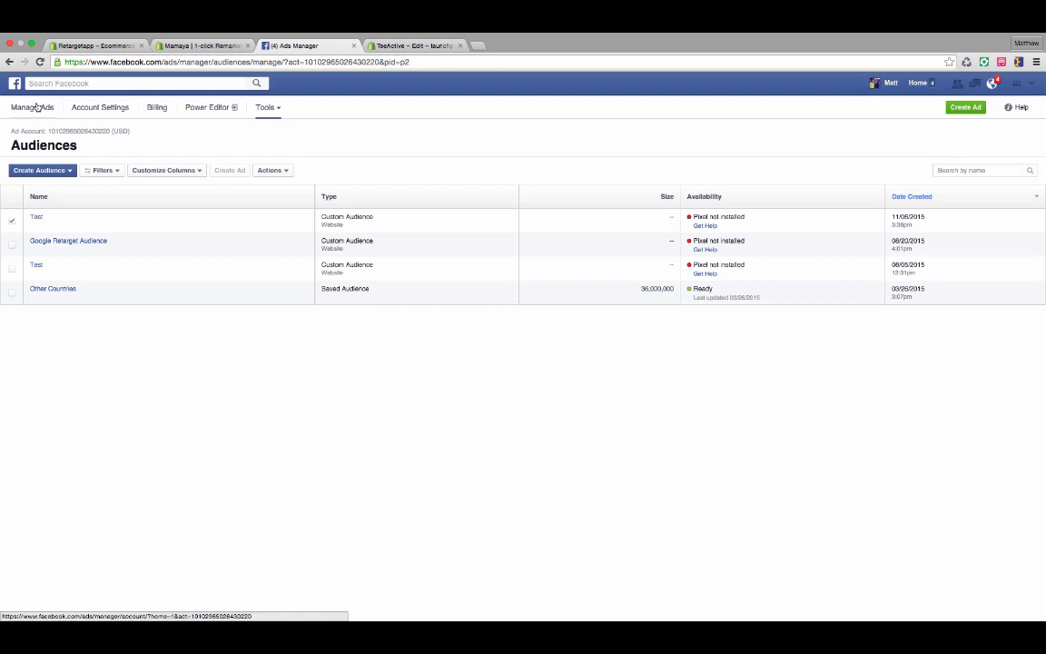
pyautogui.click(966, 106)
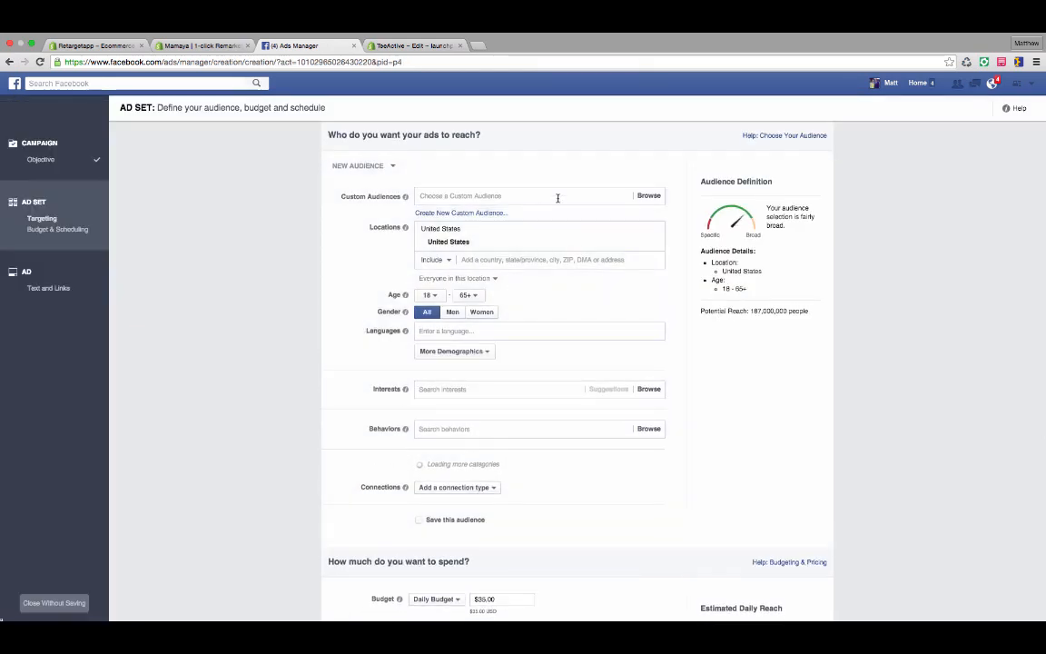
pyautogui.click(496, 194)
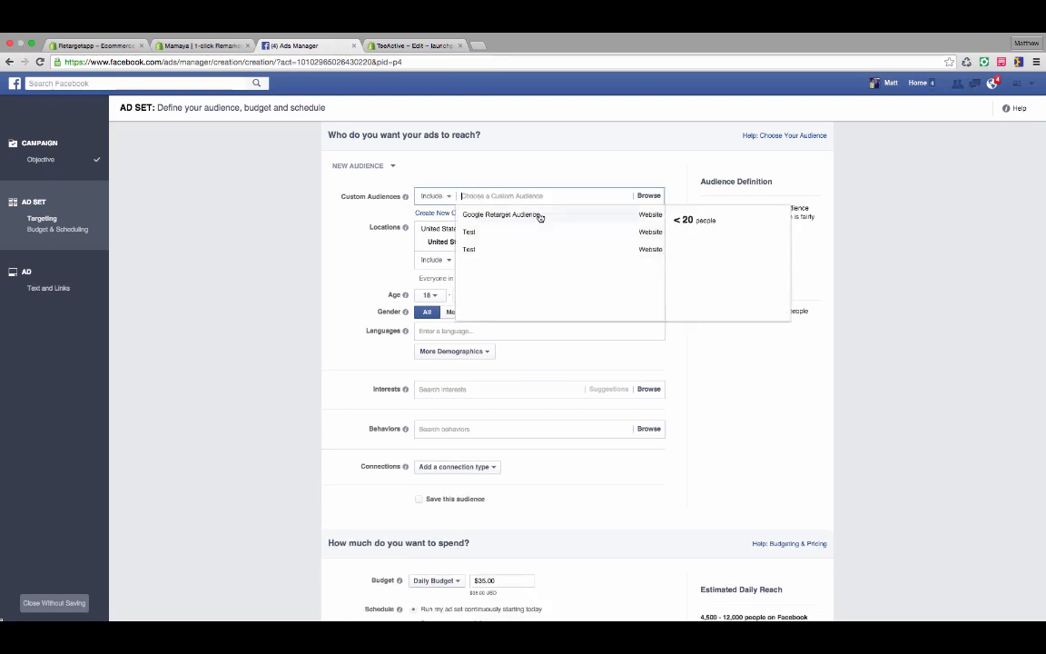
pyautogui.click(534, 234)
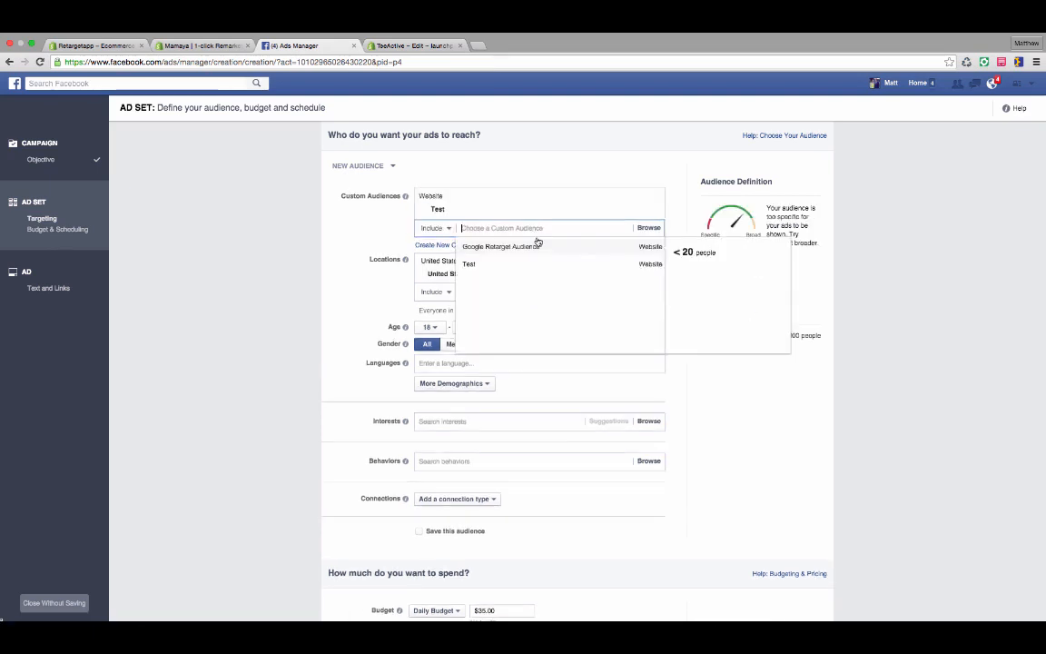
pyautogui.click(338, 191)
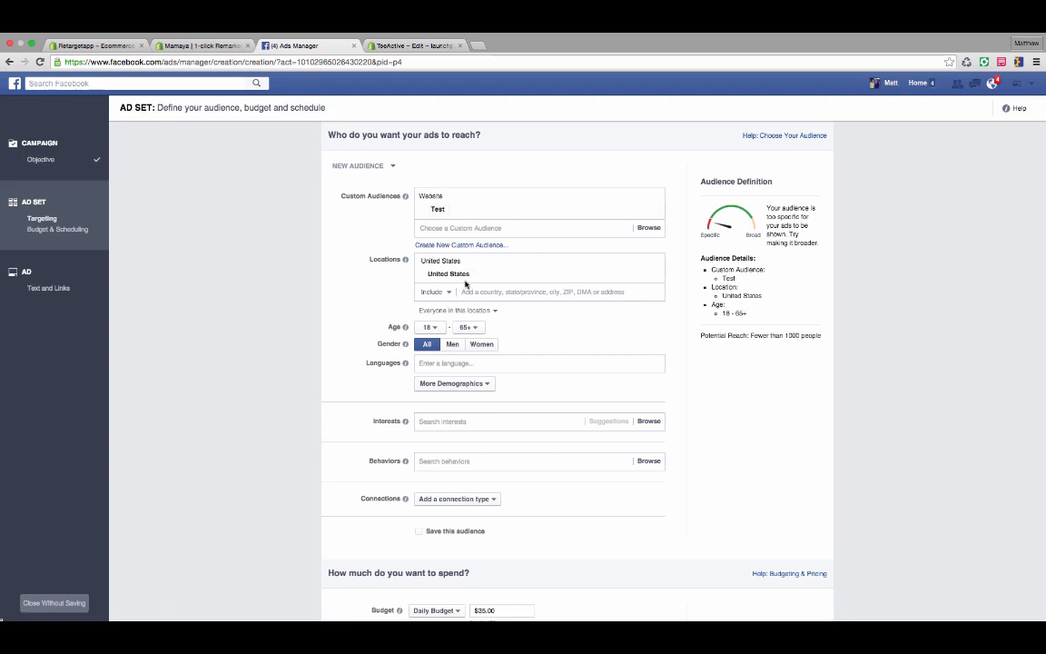
# Remove United States from the ad set's targeted locations.
pyautogui.scroll(-2, 445, 272)
pyautogui.scroll(-1, 508, 324)
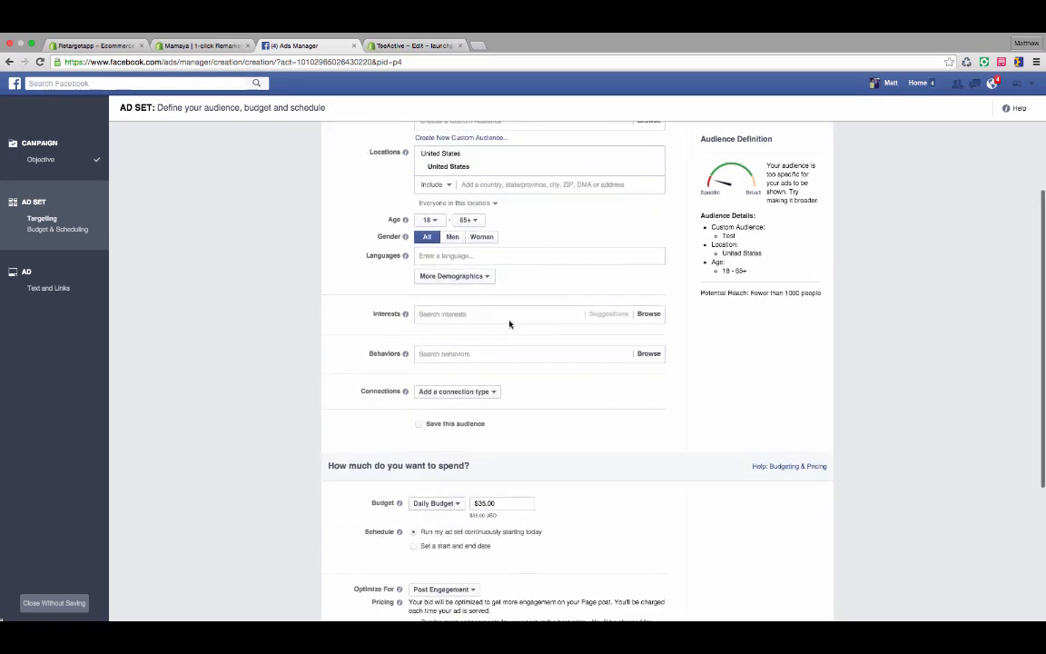
pyautogui.scroll(2, 508, 325)
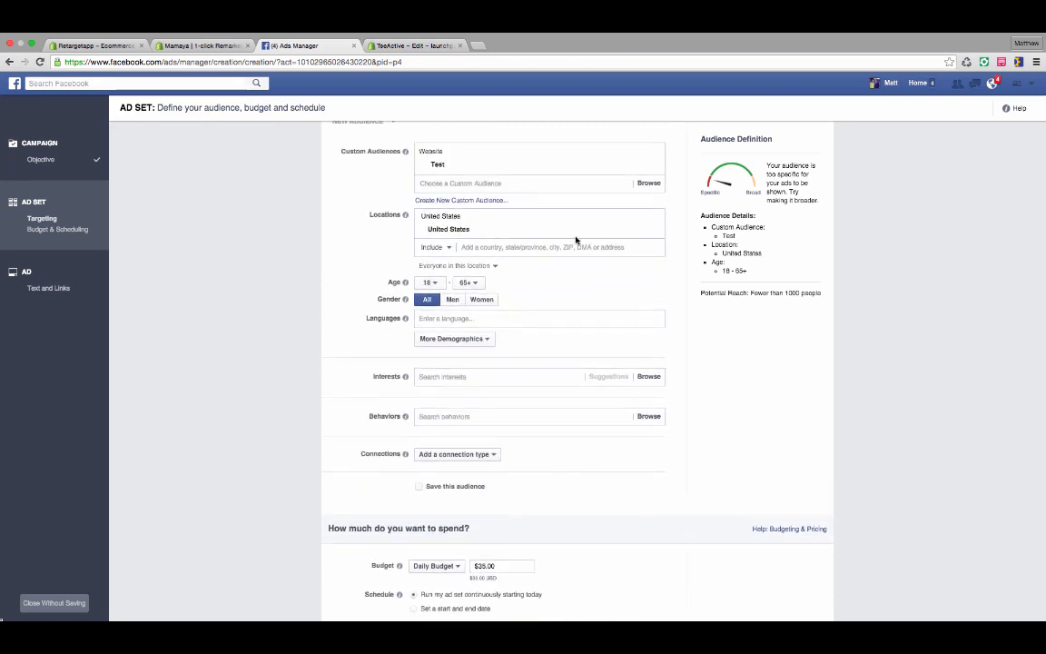
pyautogui.click(655, 230)
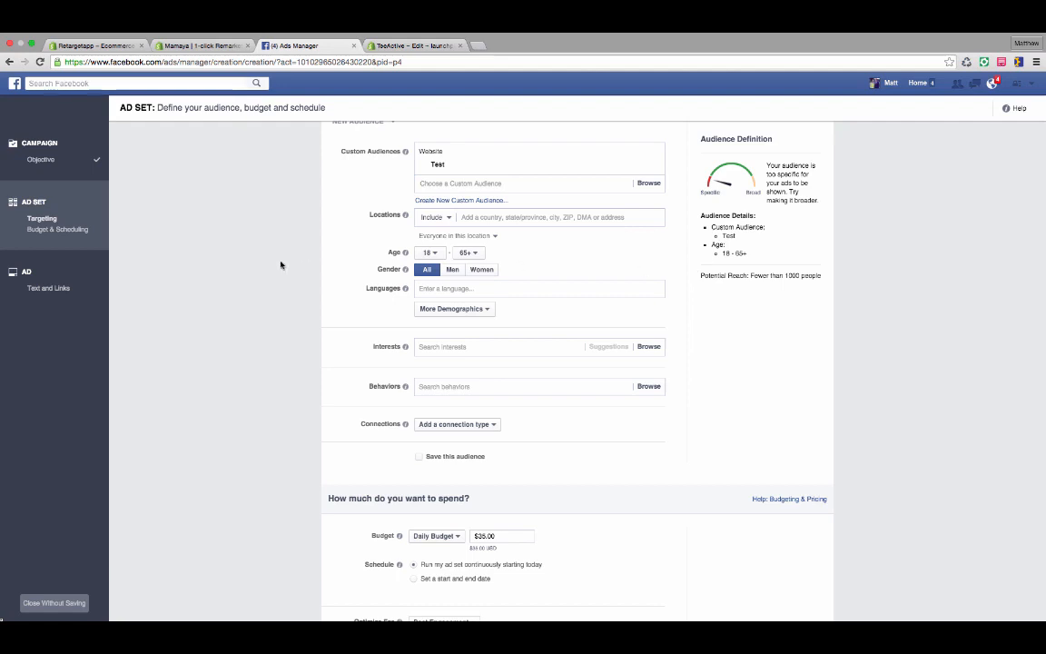
# Examine the ad set's daily budget, schedule, optimization and delivery settings, highlighting the budget amount.
pyautogui.scroll(-1, 281, 264)
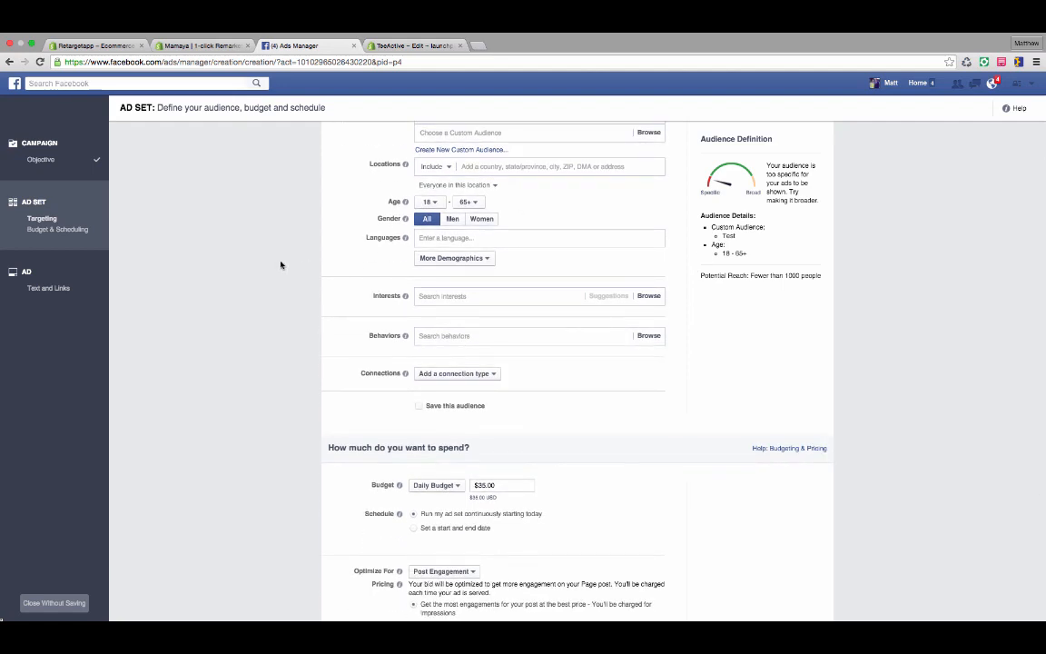
pyautogui.scroll(-3, 297, 235)
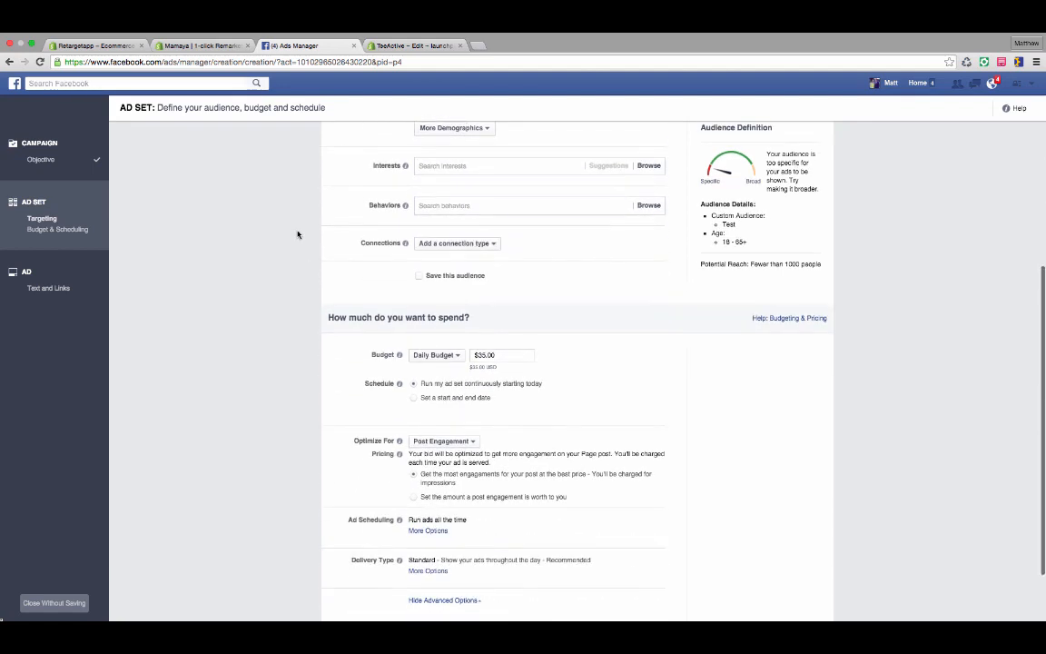
pyautogui.click(485, 355)
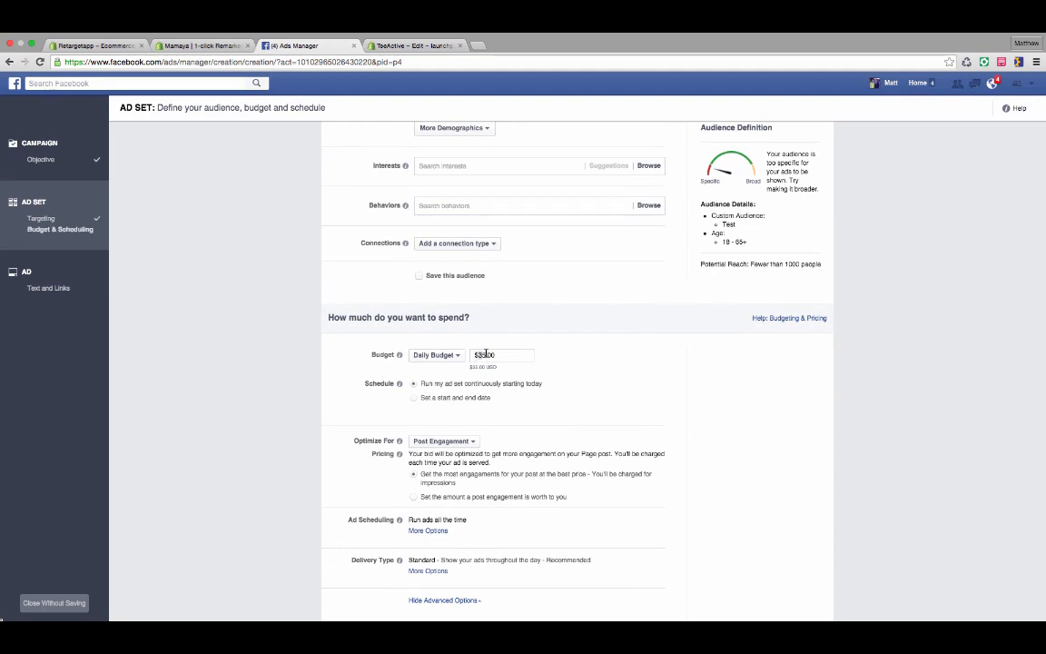
pyautogui.moveTo(475, 354); pyautogui.dragTo(487, 356)
pyautogui.scroll(-2, 508, 305)
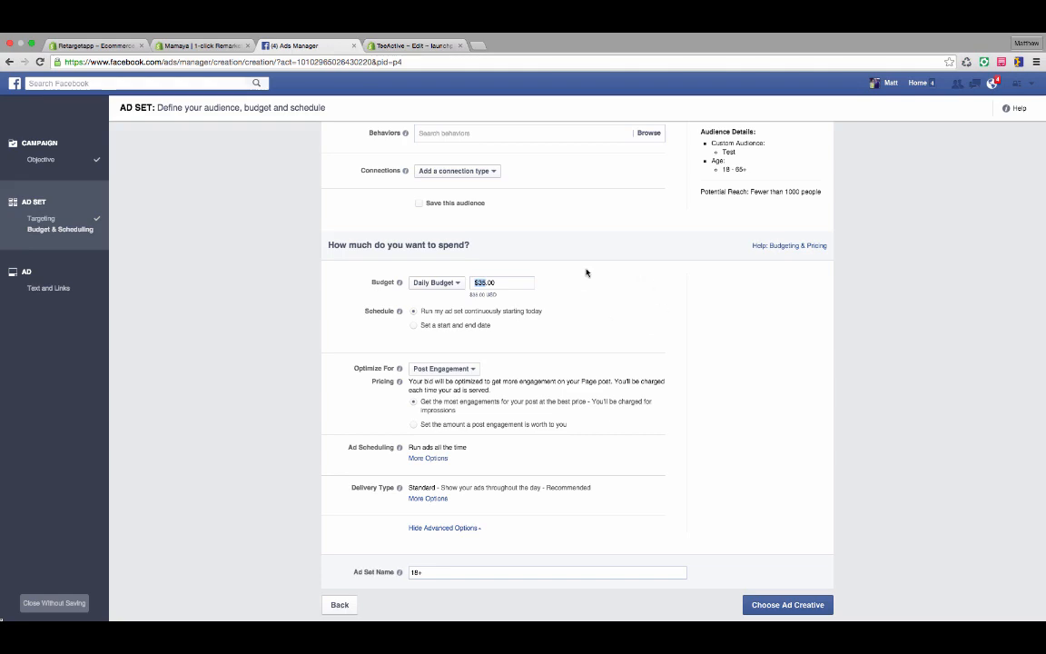
pyautogui.scroll(5, 586, 273)
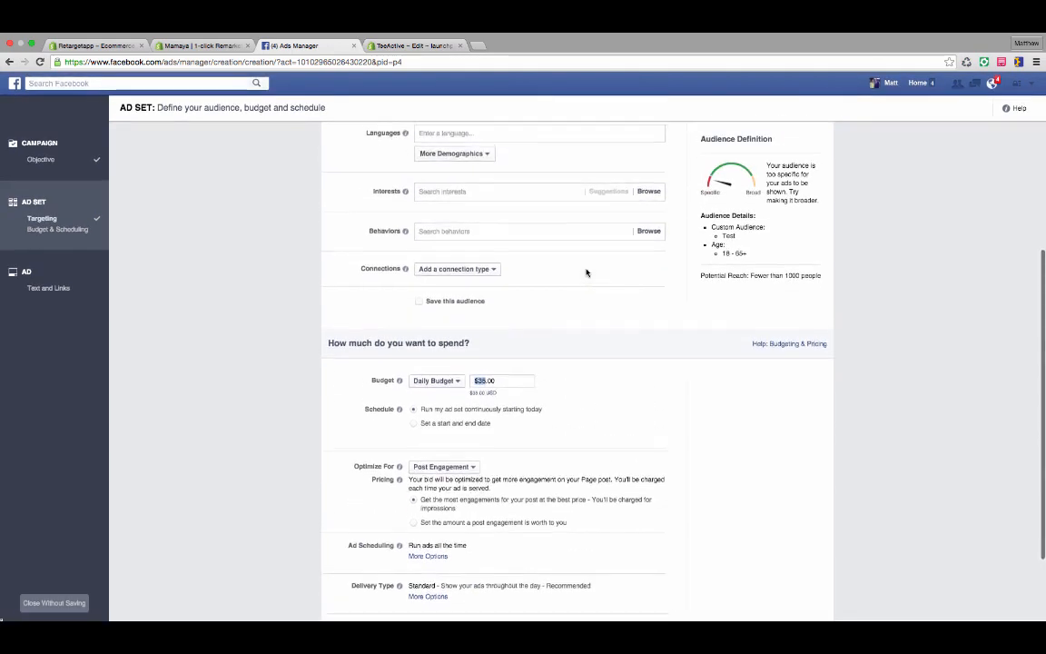
pyautogui.scroll(-5, 585, 272)
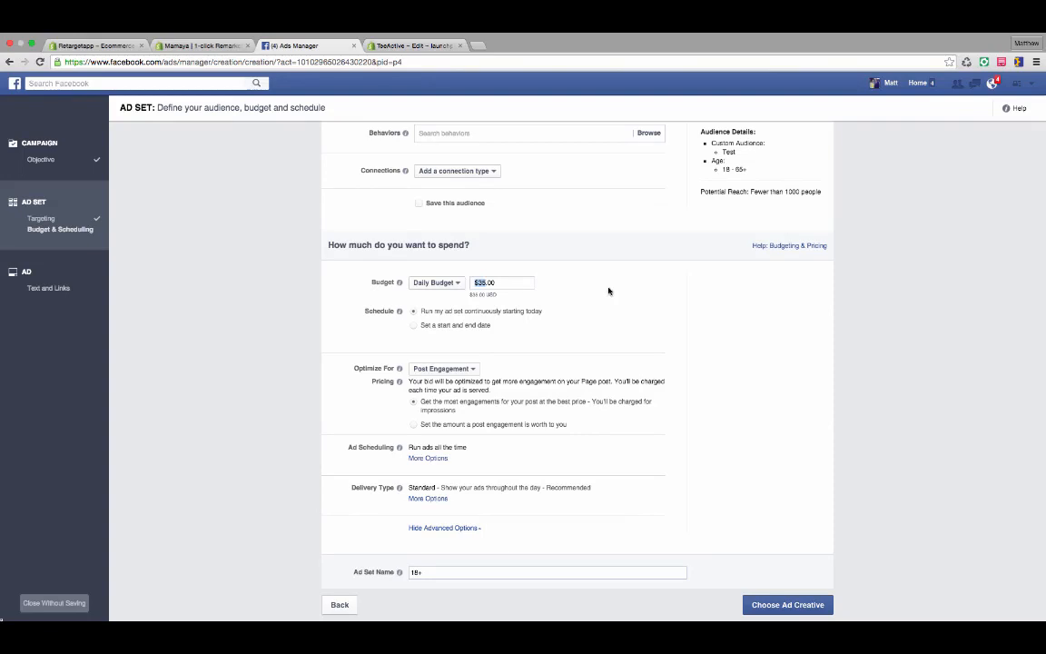
pyautogui.scroll(6, 785, 478)
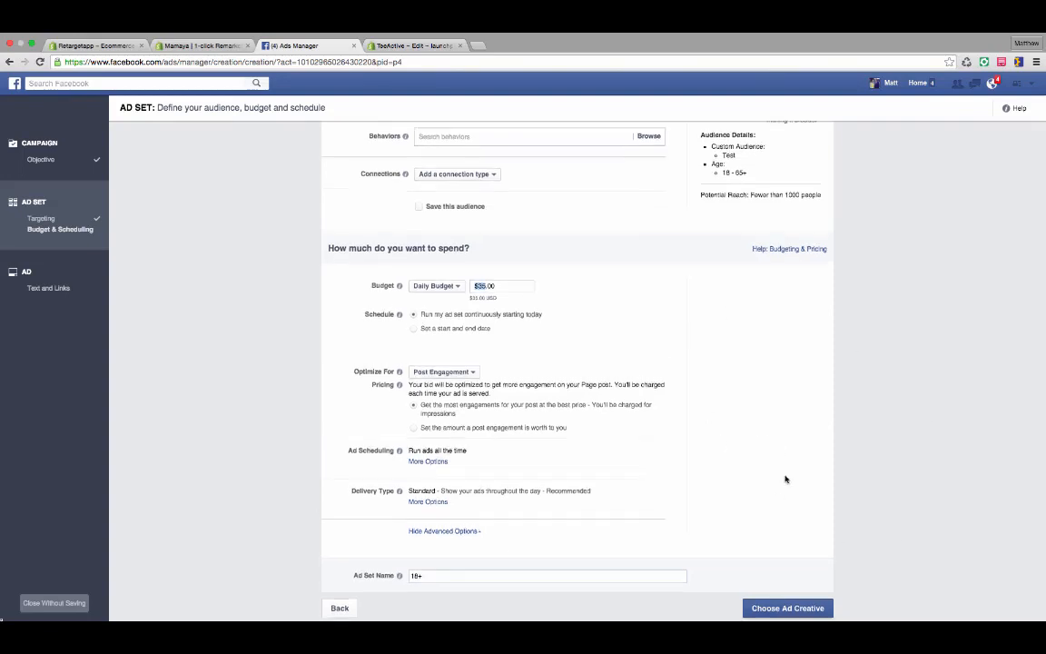